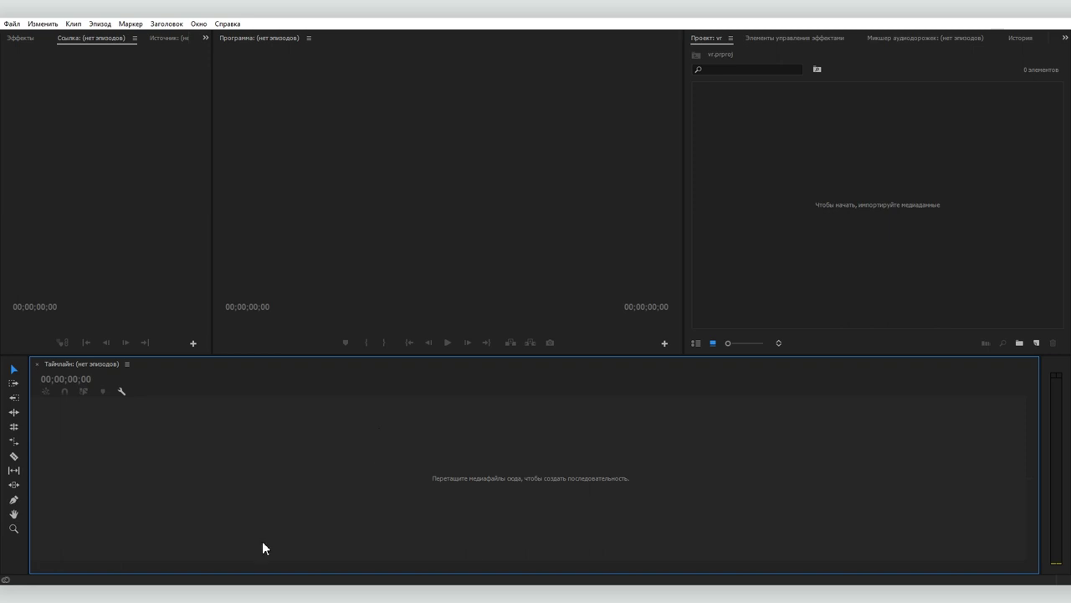
# - Import 360_0026.MP4, accept the HEVC codec prompt, and build a 360_0026 sequence from the clip
pyautogui.hotkey('alt', 'Tab')
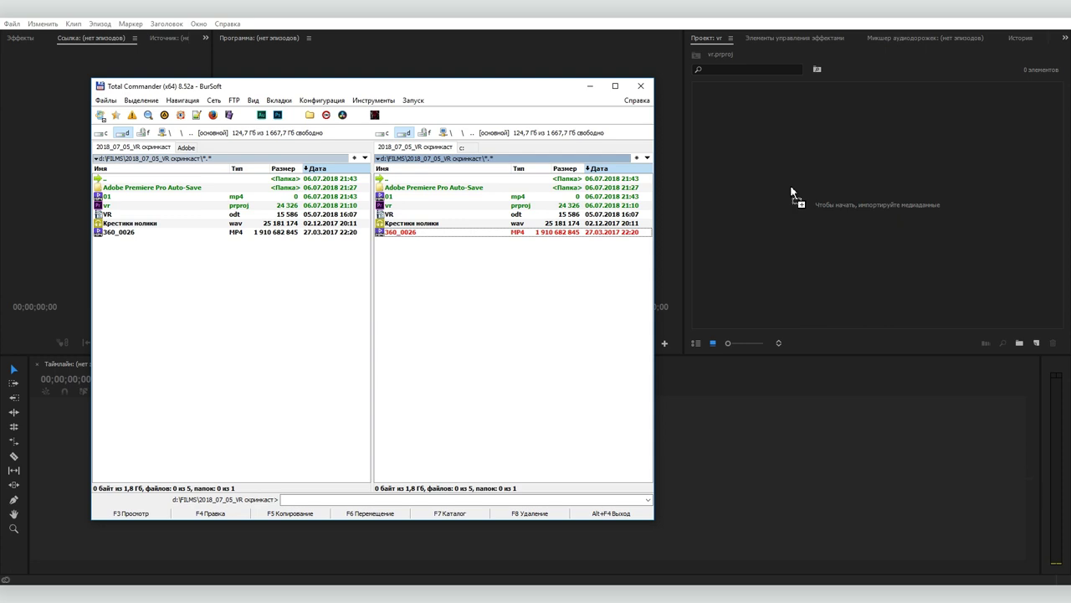
pyautogui.moveTo(388, 240); pyautogui.dragTo(790, 185)
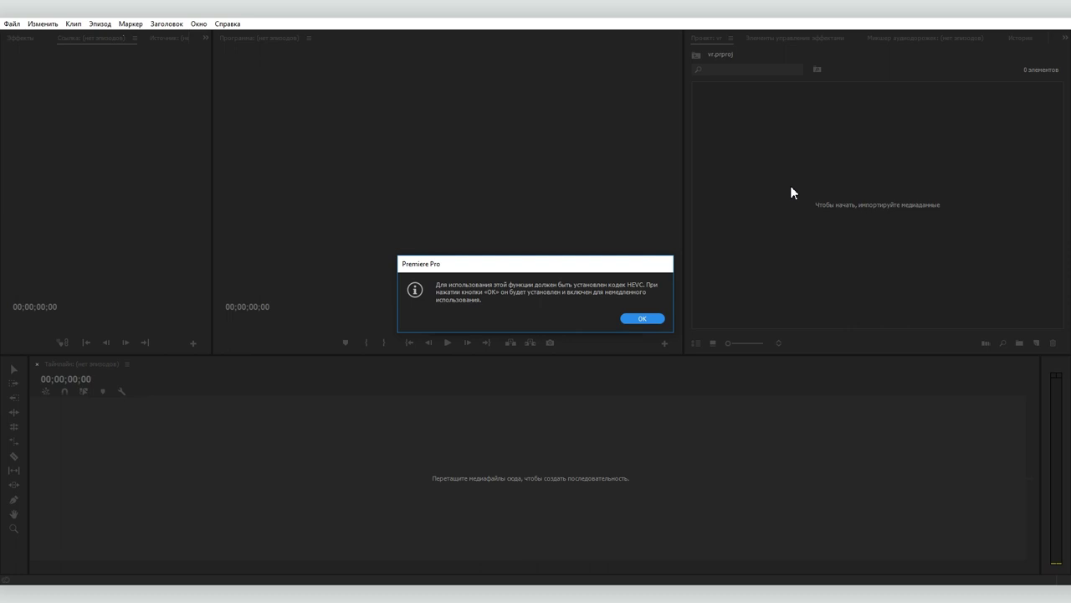
pyautogui.click(640, 319)
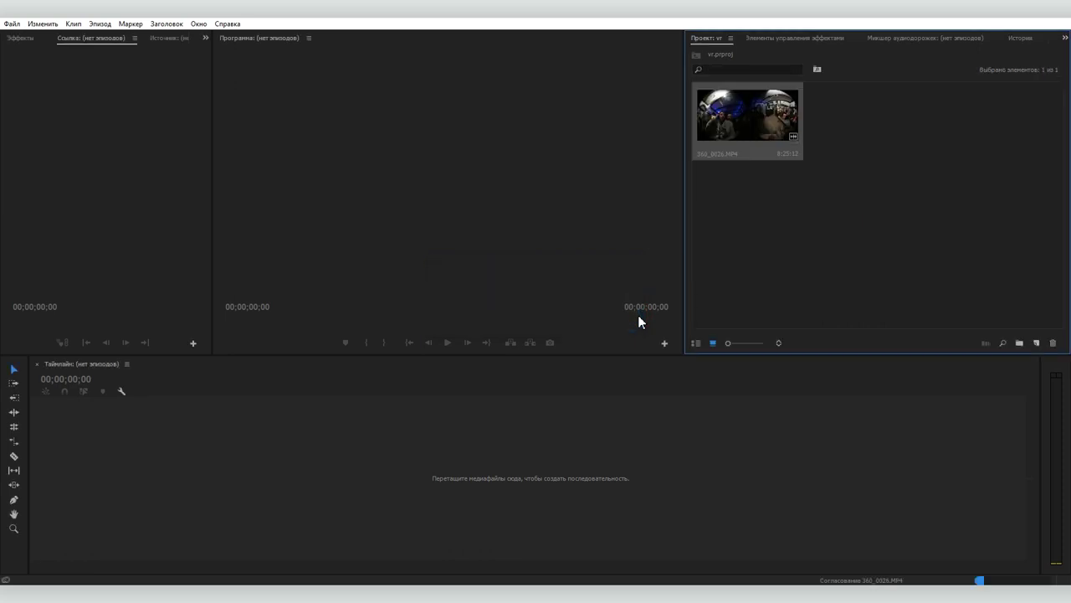
pyautogui.moveTo(831, 334); pyautogui.dragTo(249, 501)
pyautogui.click(272, 386)
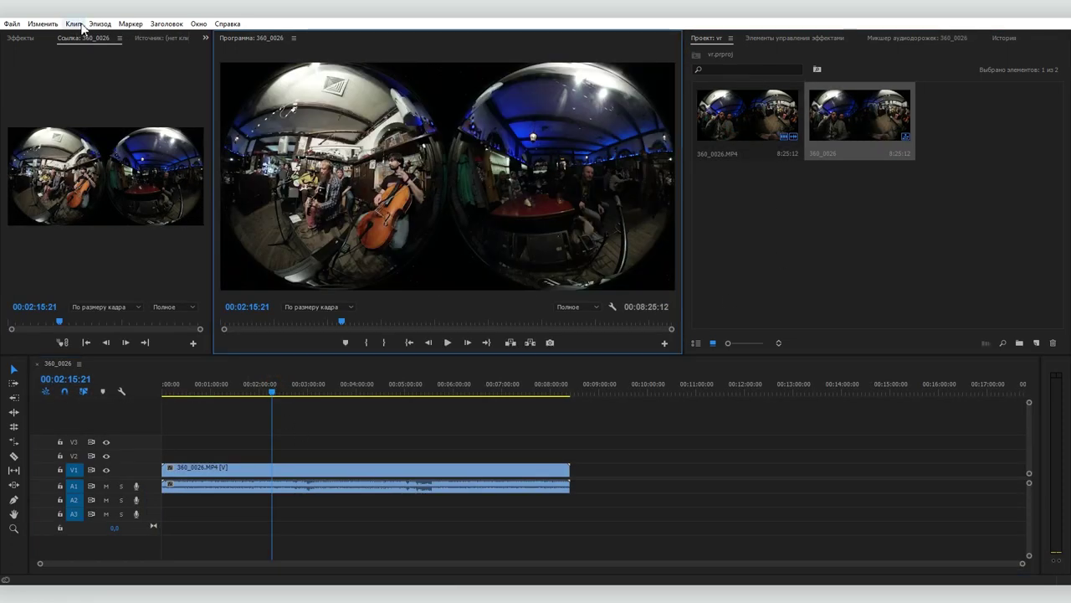
# - Keep the sequence's VR projection set to Equirectangular in Sequence Settings
pyautogui.click(100, 25)
pyautogui.click(131, 37)
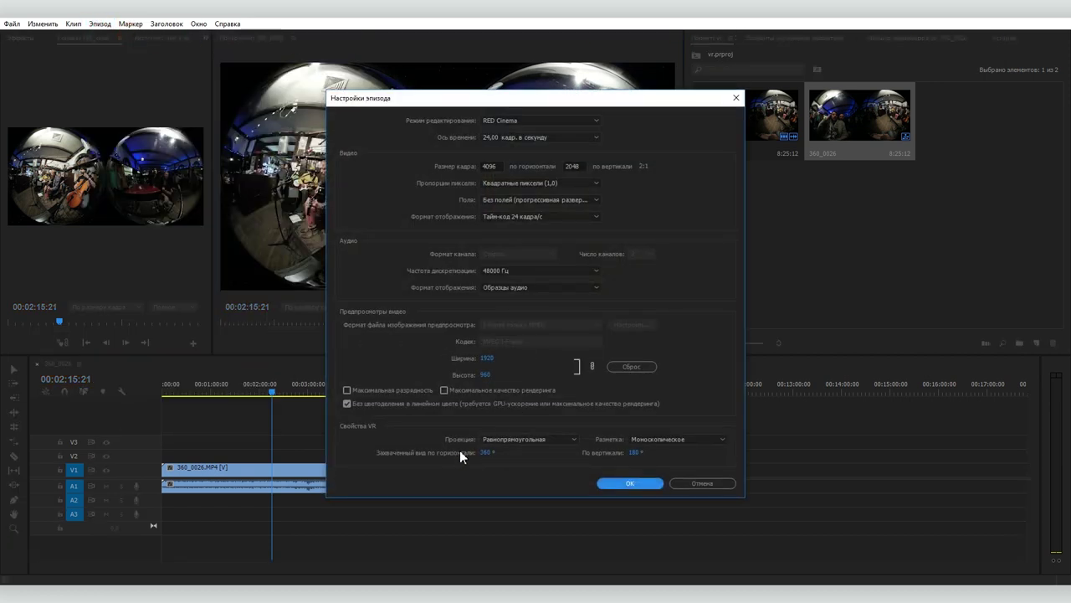
pyautogui.click(507, 438)
pyautogui.click(514, 447)
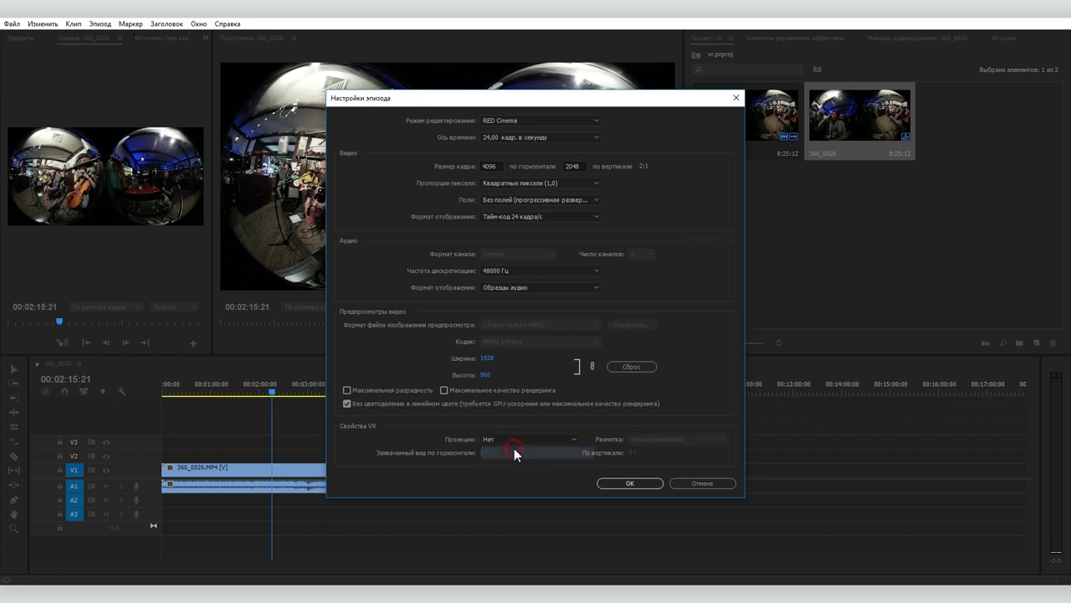
pyautogui.click(514, 444)
pyautogui.click(521, 466)
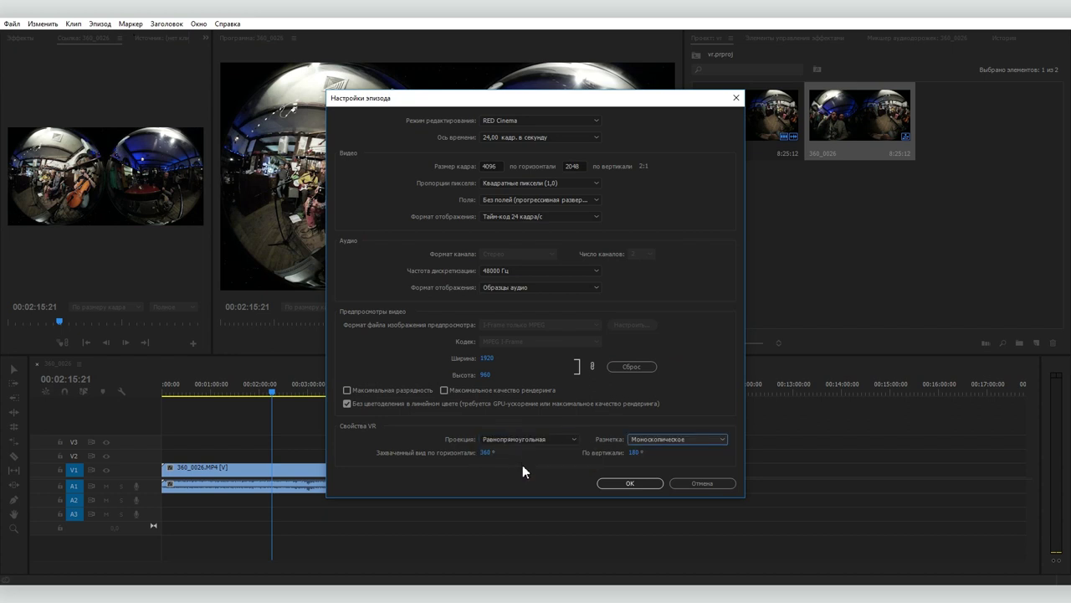
pyautogui.click(613, 485)
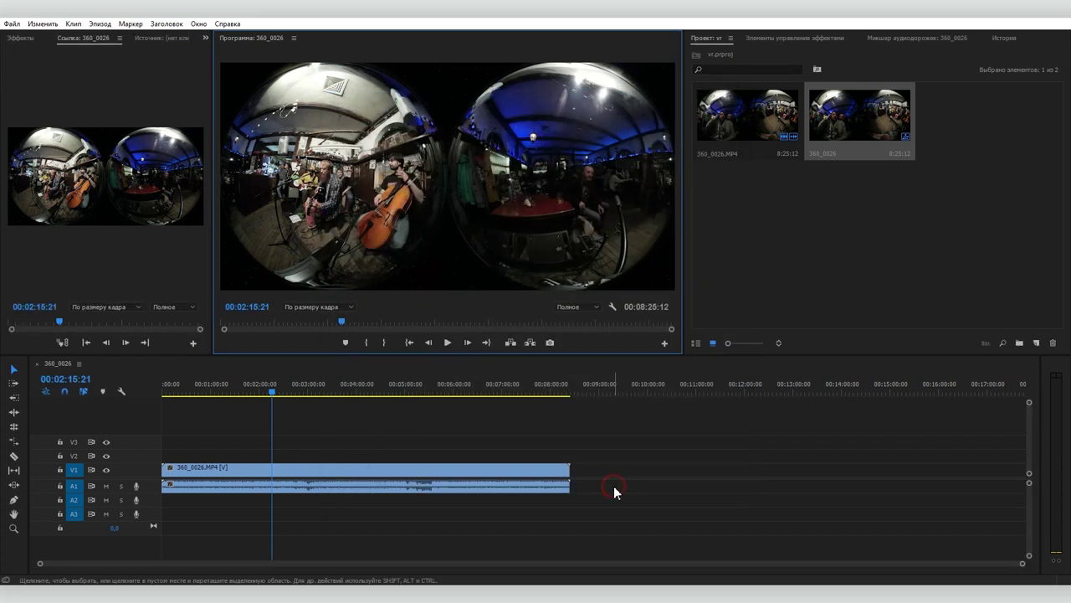
# - Enable VR Video viewing in the Program monitor
pyautogui.rightClick(369, 195)
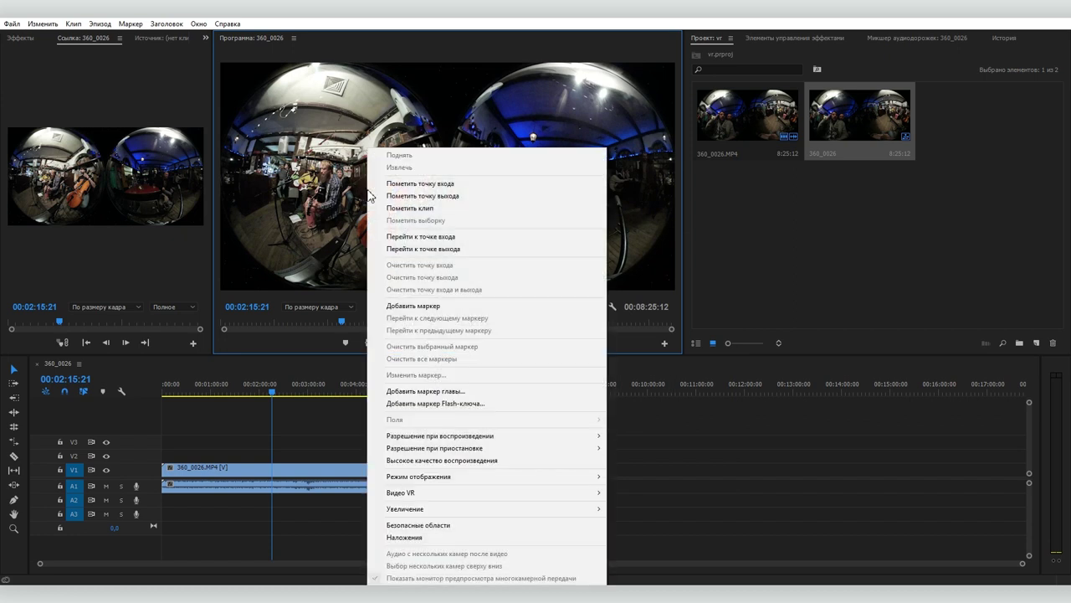
pyautogui.moveTo(527, 495)
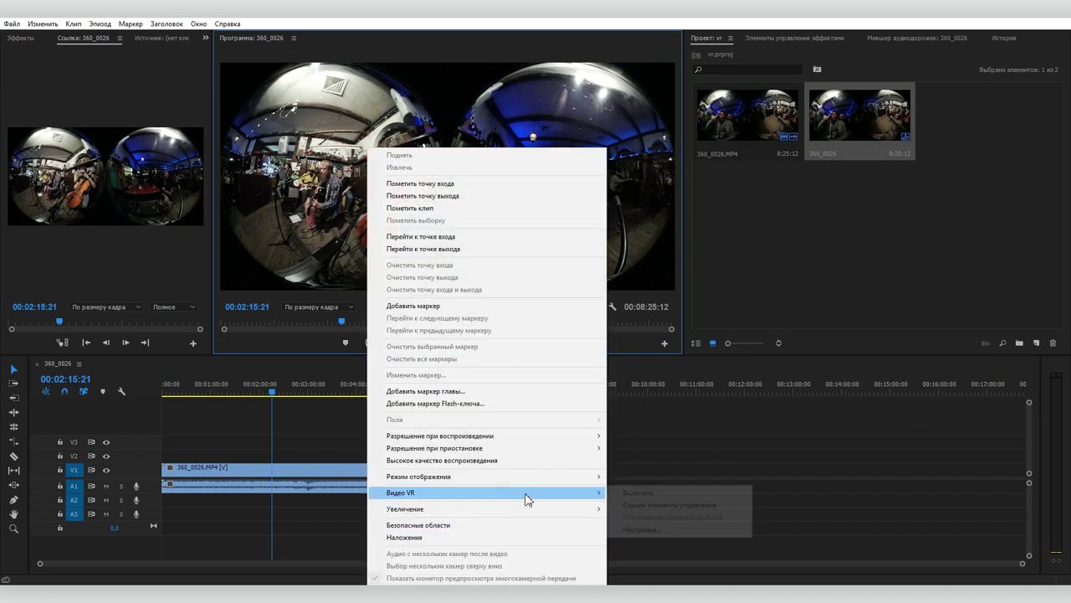
pyautogui.click(640, 494)
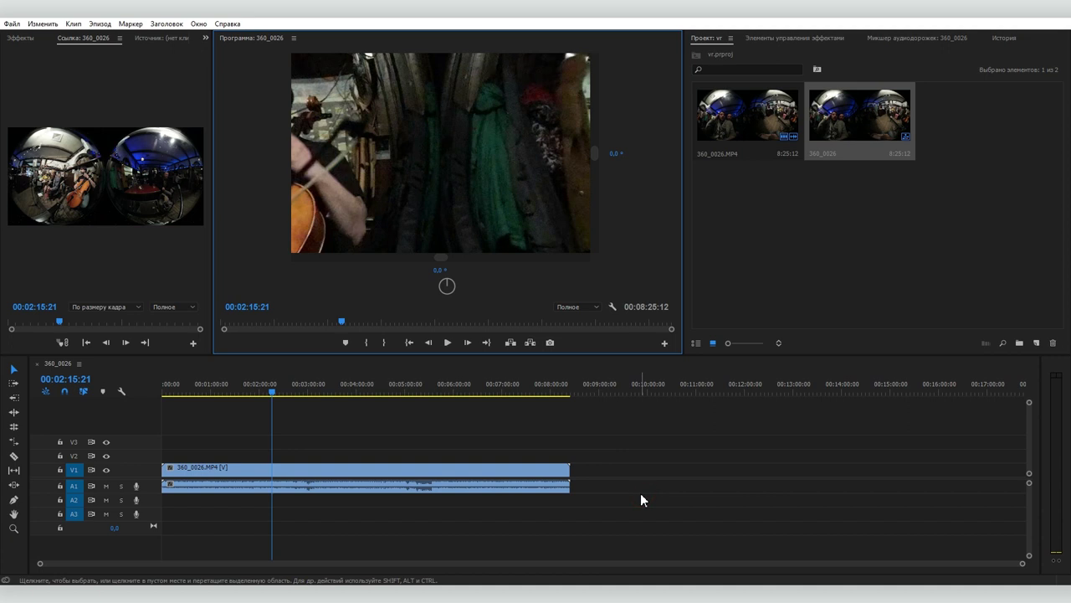
# - Look around the 360° preview, rotating the ballet sample to another angle
pyautogui.moveTo(513, 215)
pyautogui.mouseDown()
pyautogui.moveTo(473, 185)
pyautogui.moveTo(521, 177)
pyautogui.moveTo(406, 180)
pyautogui.moveTo(415, 220)
pyautogui.moveTo(439, 204)
pyautogui.moveTo(444, 217)
pyautogui.moveTo(413, 223)
pyautogui.moveTo(454, 221)
pyautogui.moveTo(363, 214)
pyautogui.moveTo(594, 172)
pyautogui.moveTo(313, 236)
pyautogui.moveTo(608, 168)
pyautogui.moveTo(499, 189)
pyautogui.moveTo(508, 244)
pyautogui.moveTo(473, 123)
pyautogui.moveTo(416, 130)
pyautogui.moveTo(411, 96)
pyautogui.moveTo(459, 176)
pyautogui.mouseUp()
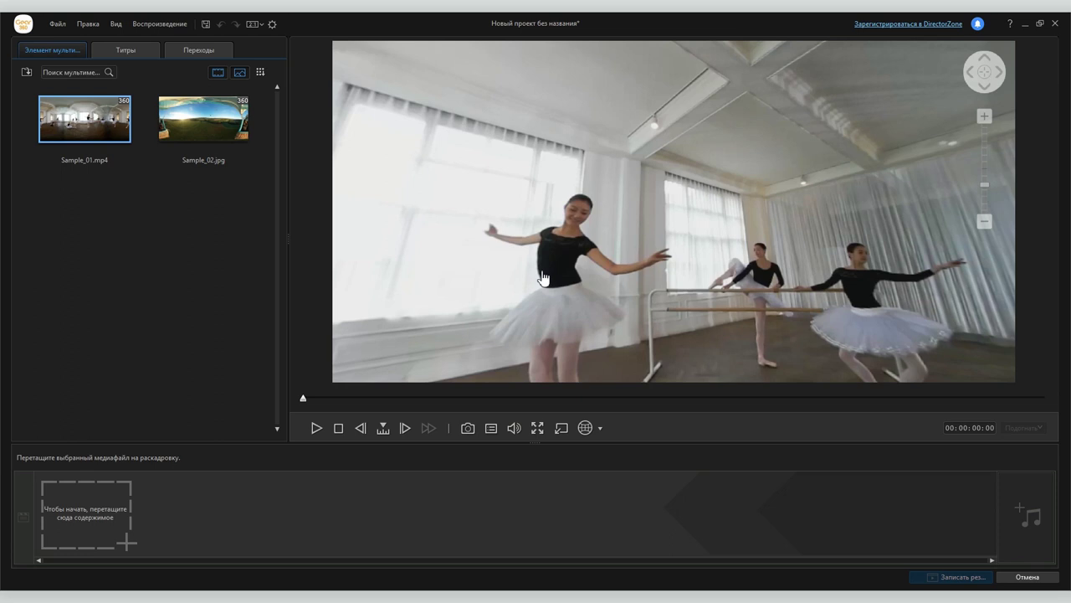
pyautogui.moveTo(497, 305)
pyautogui.mouseDown()
pyautogui.moveTo(806, 230)
pyautogui.moveTo(889, 289)
pyautogui.moveTo(902, 249)
pyautogui.moveTo(923, 245)
pyautogui.mouseUp()
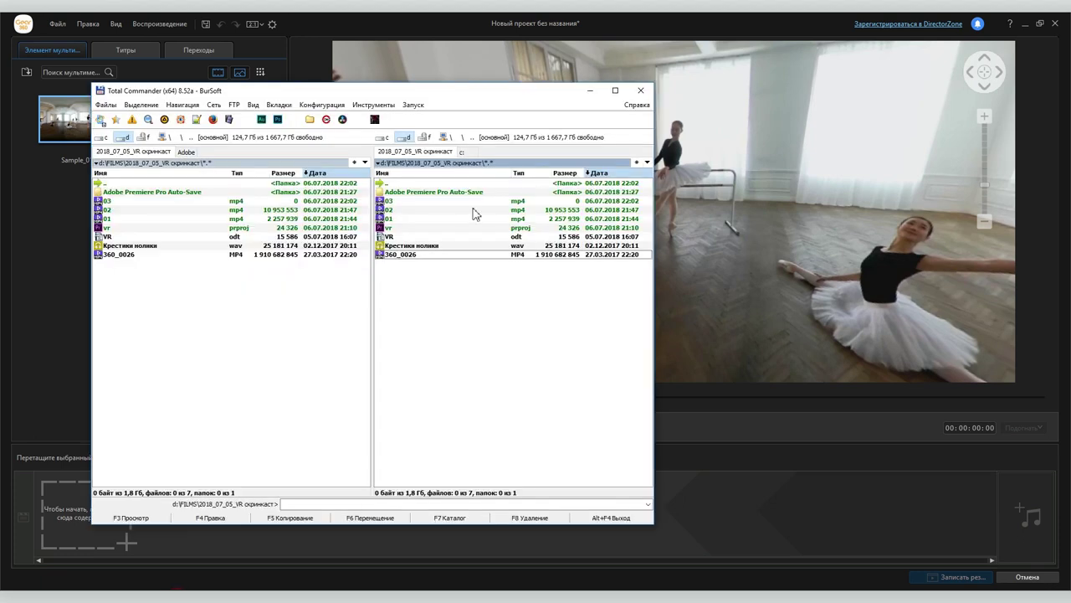
# - Import 360_0026 into the media library and preview it turned toward the musicians
pyautogui.moveTo(402, 259); pyautogui.dragTo(51, 242)
pyautogui.click(72, 126)
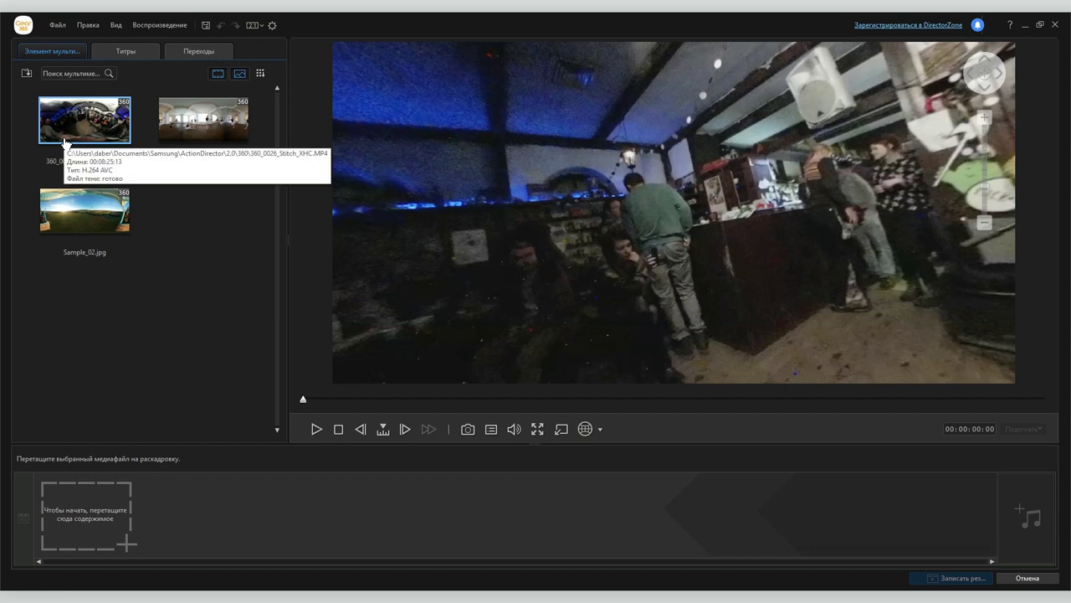
pyautogui.moveTo(586, 240)
pyautogui.mouseDown()
pyautogui.moveTo(628, 297)
pyautogui.moveTo(628, 273)
pyautogui.moveTo(628, 339)
pyautogui.moveTo(617, 293)
pyautogui.mouseUp()
# - Place the concert clip on the storyboard, play it, and open the 360° export page
pyautogui.moveTo(89, 114); pyautogui.dragTo(91, 526)
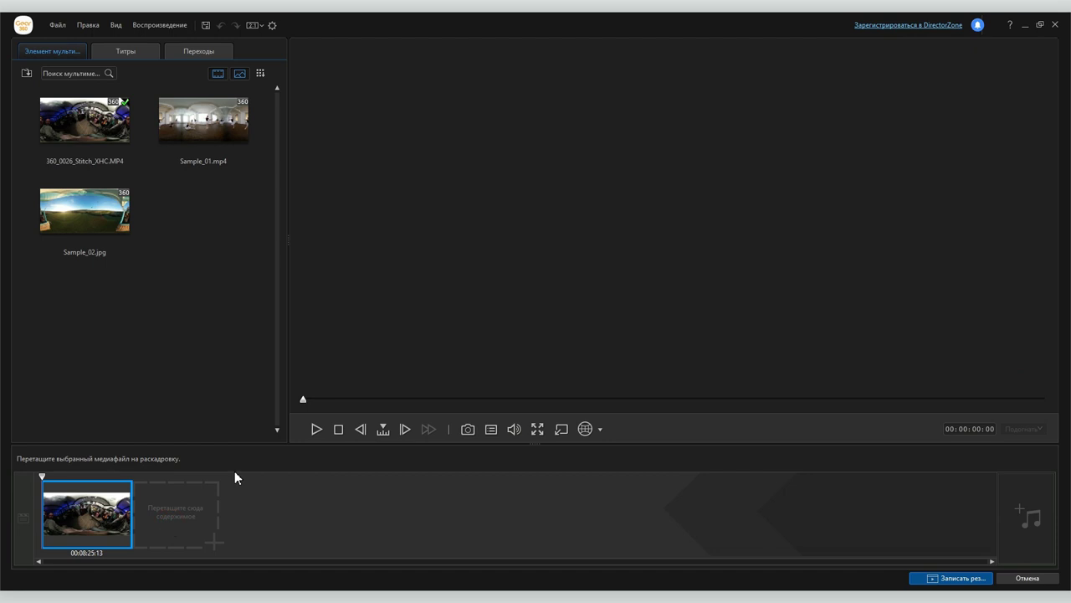
pyautogui.click(321, 430)
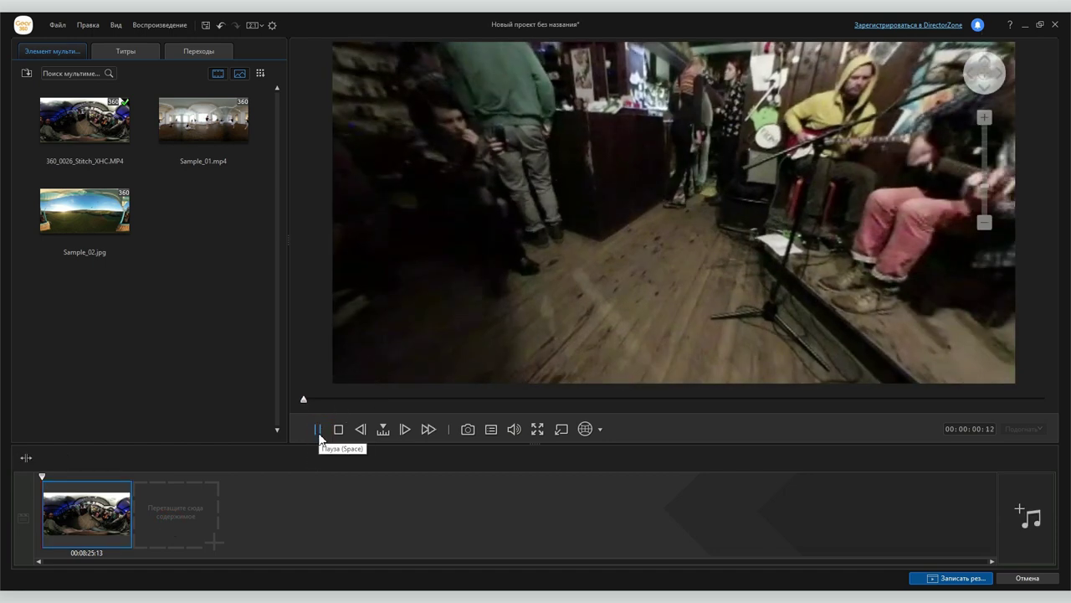
pyautogui.moveTo(583, 246); pyautogui.dragTo(731, 194)
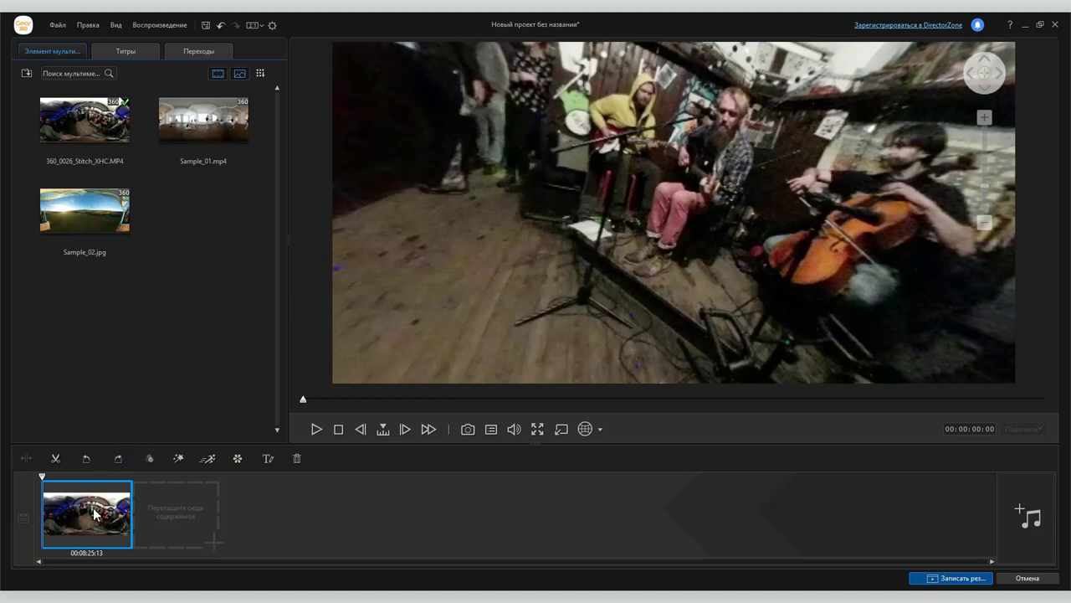
pyautogui.click(953, 579)
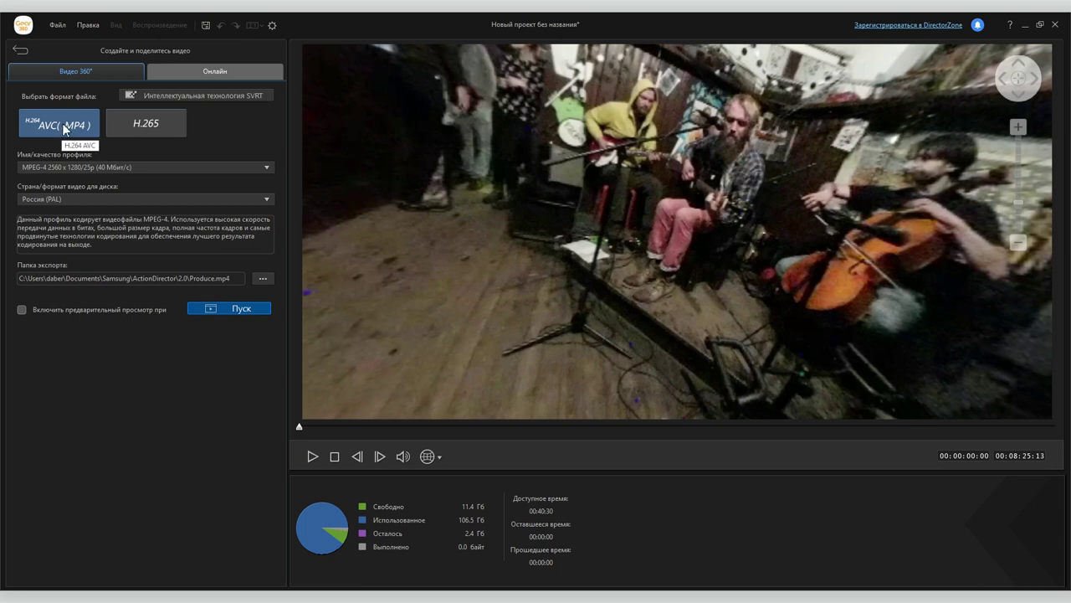
# - Export Produce.mp4 at 4096 x 2048/24p into D:\FILMS\2018_07_05_VR скринкаст
pyautogui.click(79, 167)
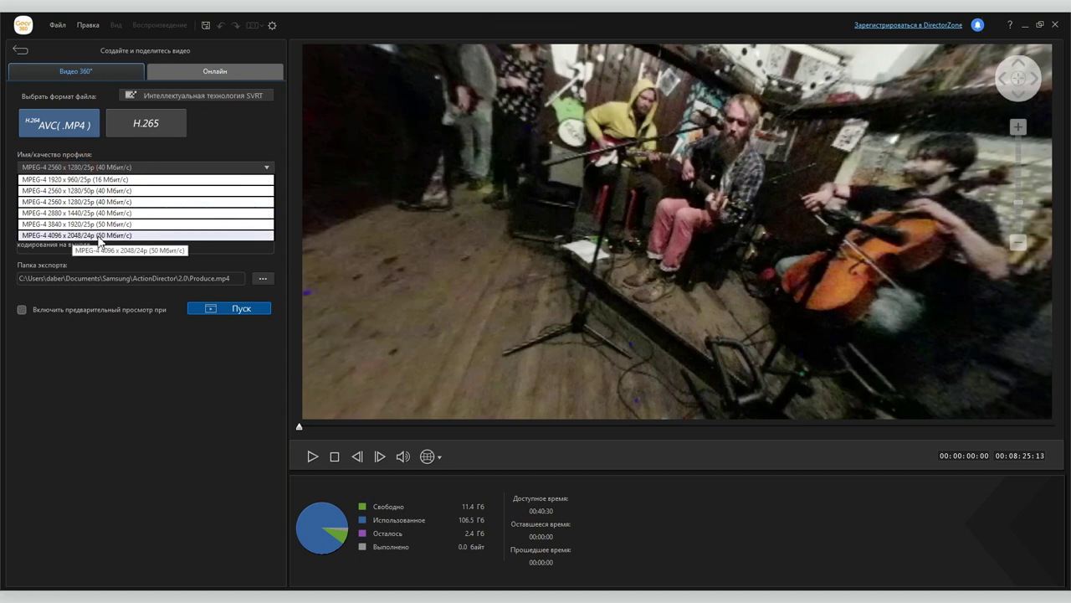
pyautogui.click(99, 236)
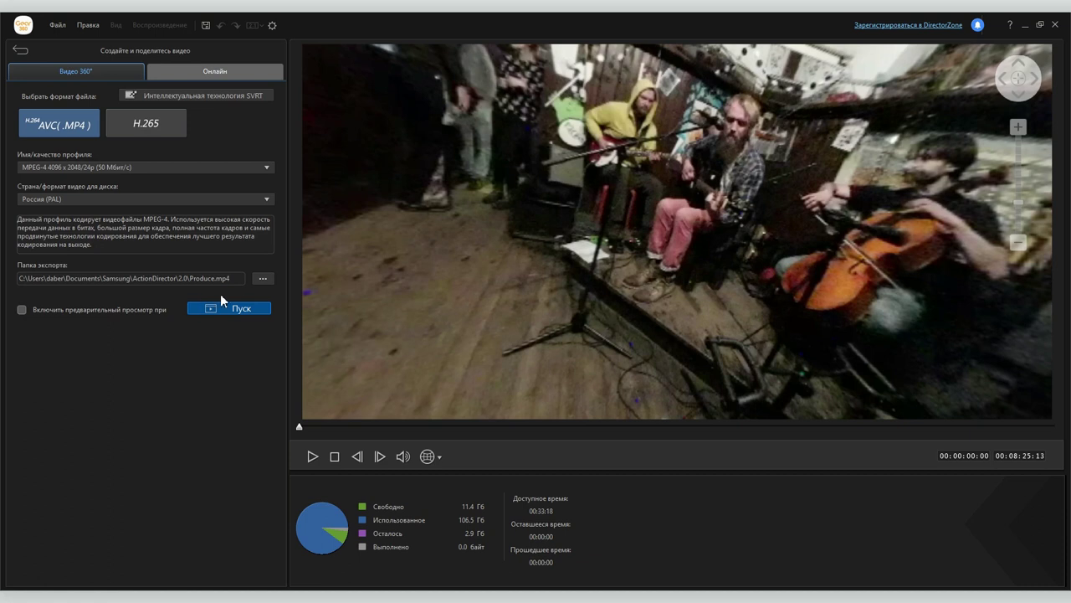
pyautogui.click(262, 280)
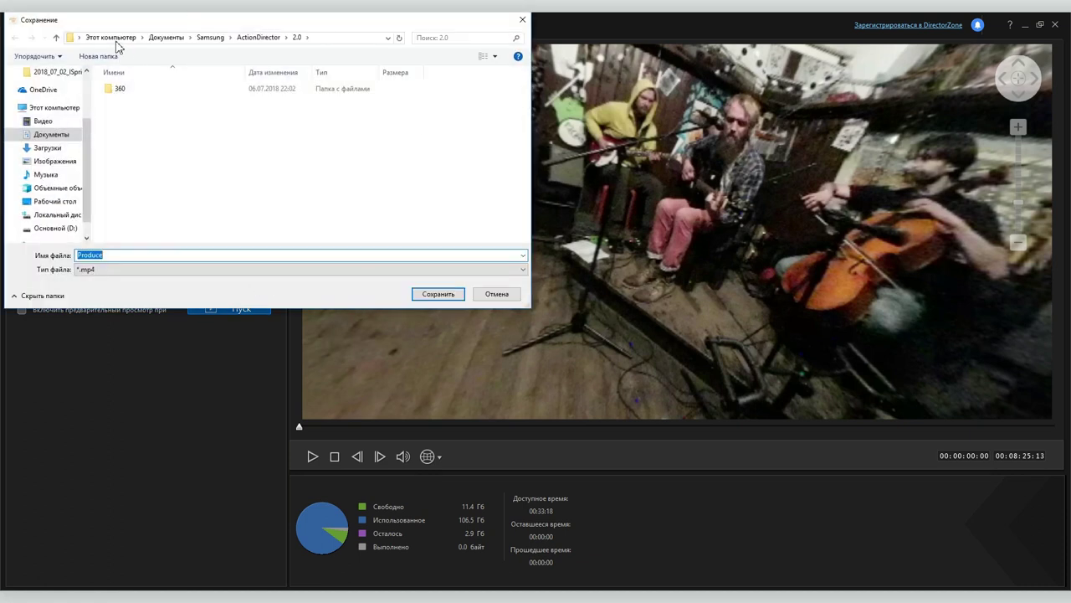
pyautogui.click(102, 39)
pyautogui.doubleClick(318, 216)
pyautogui.doubleClick(132, 158)
pyautogui.click(155, 219)
pyautogui.doubleClick(155, 220)
pyautogui.click(433, 294)
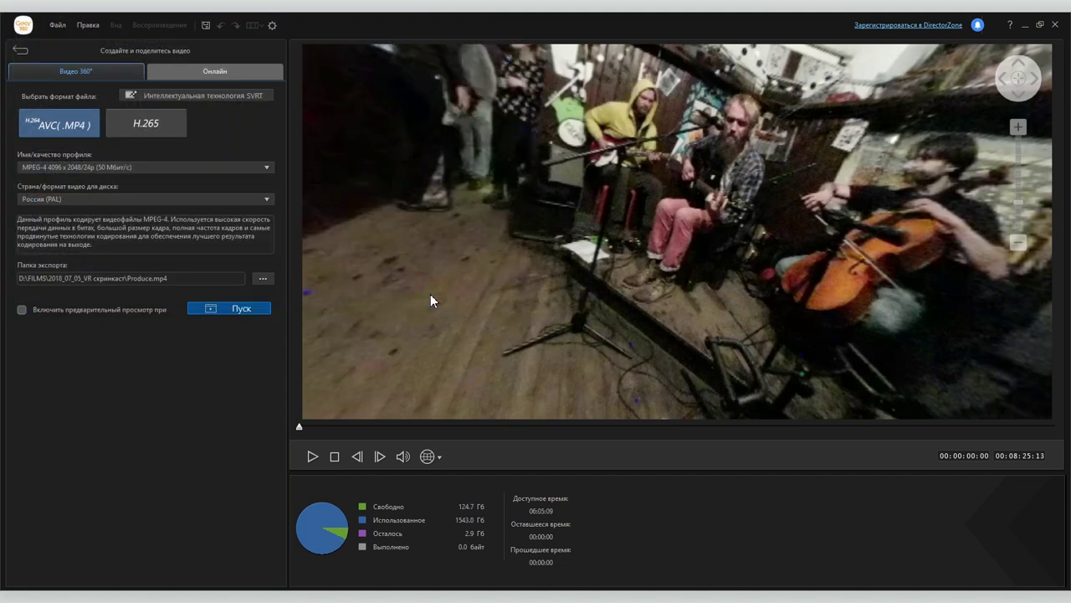
pyautogui.click(231, 312)
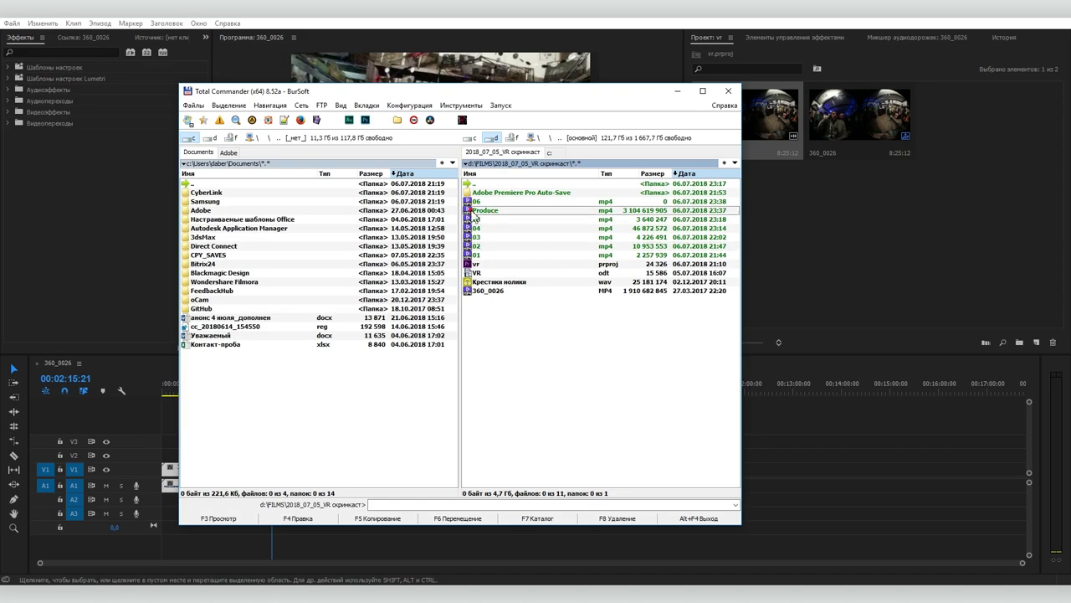
pyautogui.click(473, 211)
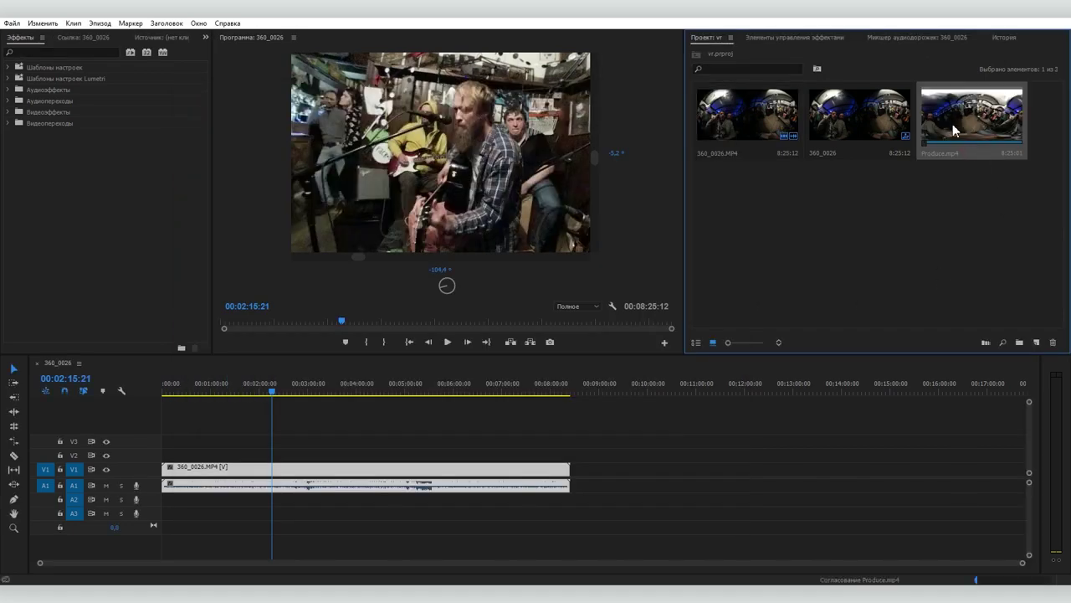
# - Replace 360_0026.MP4 on the timeline with Produce.mp4, starting at 00:00
pyautogui.moveTo(952, 124); pyautogui.dragTo(600, 494)
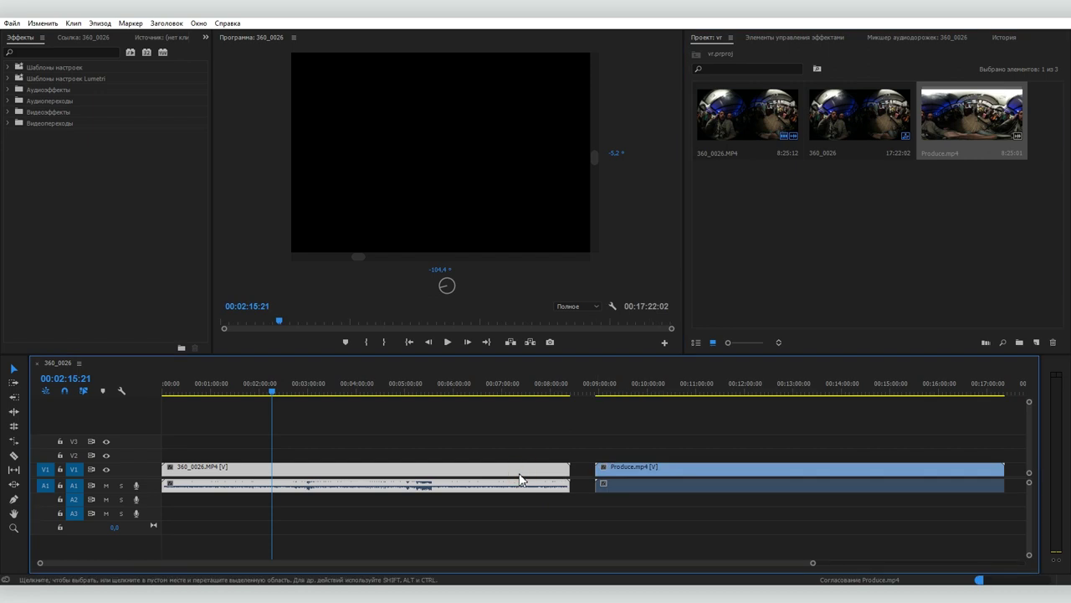
pyautogui.press('Delete')
pyautogui.moveTo(683, 469); pyautogui.dragTo(238, 488)
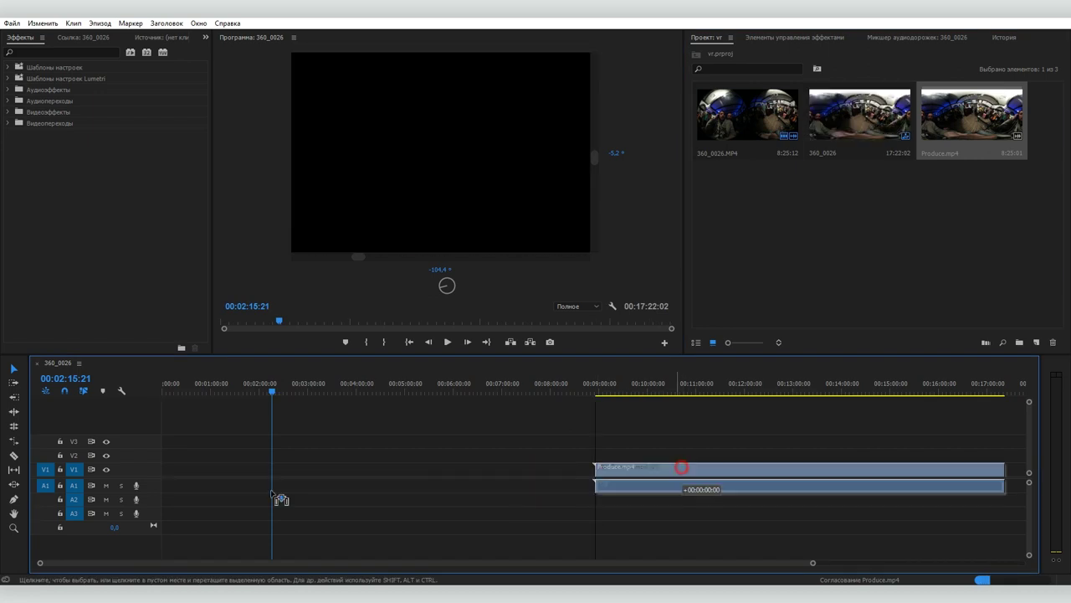
# - Check the VR view at 00:03:31 and 00:01:31:01, panning to the guitarists and ceiling
pyautogui.click(333, 391)
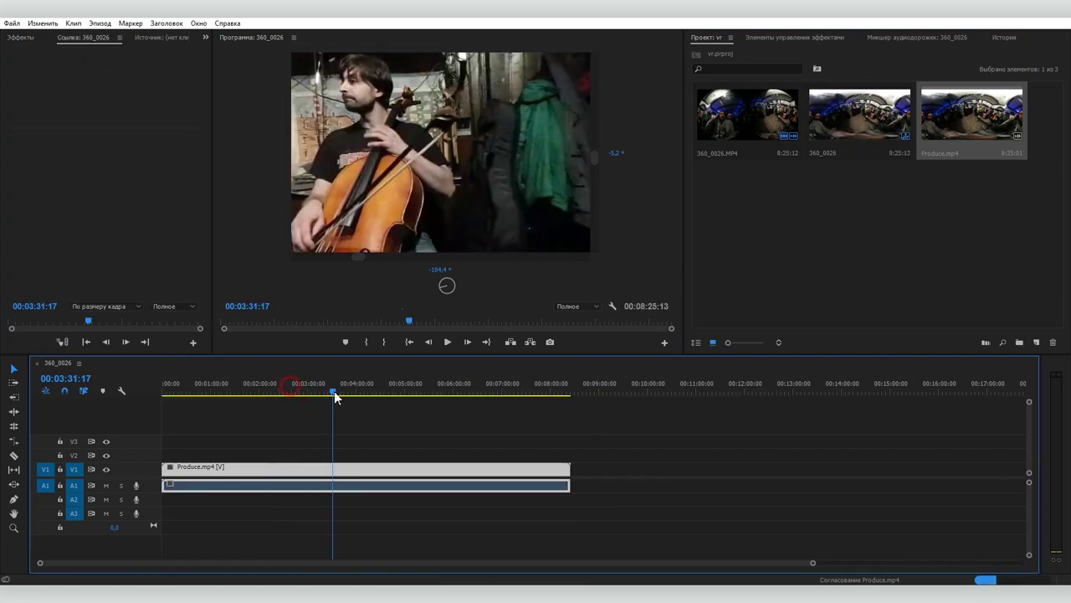
pyautogui.moveTo(401, 180)
pyautogui.mouseDown()
pyautogui.moveTo(559, 160)
pyautogui.moveTo(541, 159)
pyautogui.mouseUp()
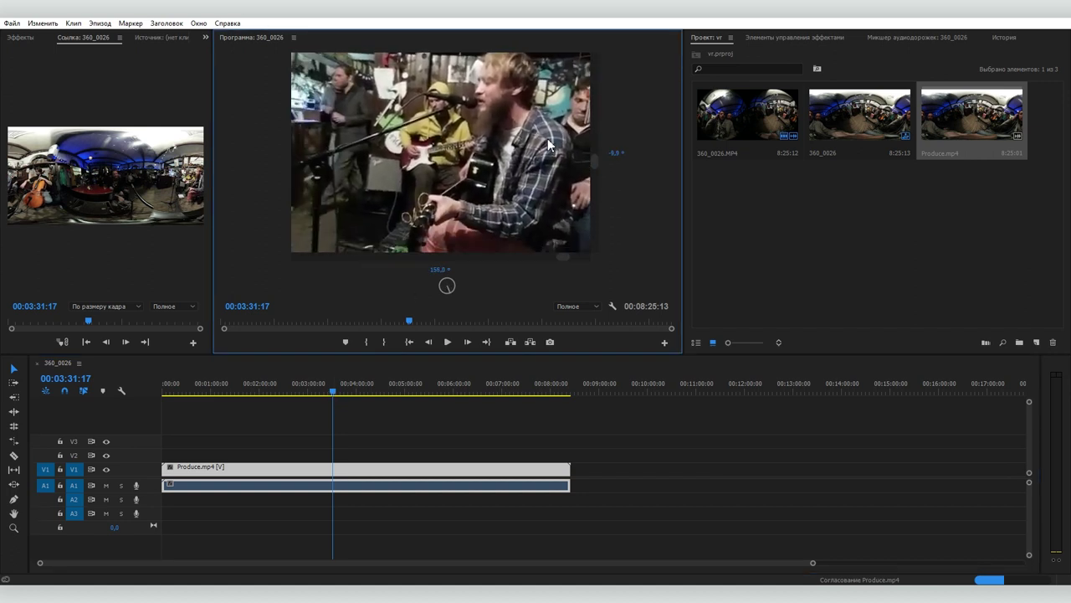
pyautogui.click(236, 393)
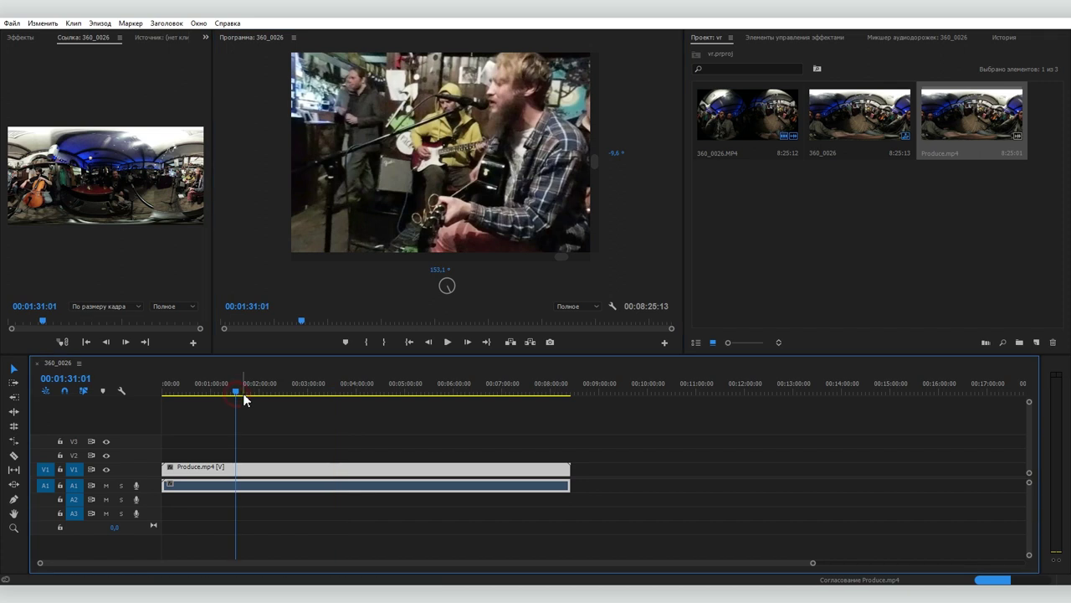
pyautogui.moveTo(553, 210)
pyautogui.mouseDown()
pyautogui.moveTo(628, 254)
pyautogui.moveTo(405, 131)
pyautogui.moveTo(362, 126)
pyautogui.moveTo(521, 112)
pyautogui.moveTo(565, 153)
pyautogui.mouseUp()
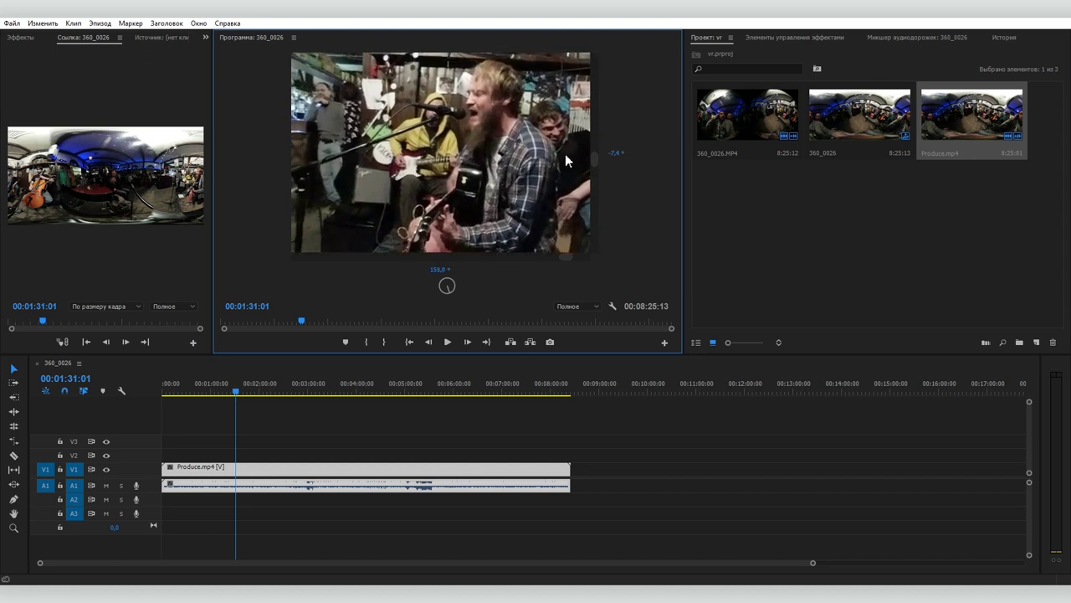
# - Trim Produce.mp4's end and start so the clip begins at about 00:03:01:08
pyautogui.moveTo(162, 469); pyautogui.dragTo(243, 469)
pyautogui.moveTo(570, 473); pyautogui.dragTo(425, 478)
pyautogui.click(291, 388)
pyautogui.press('space')
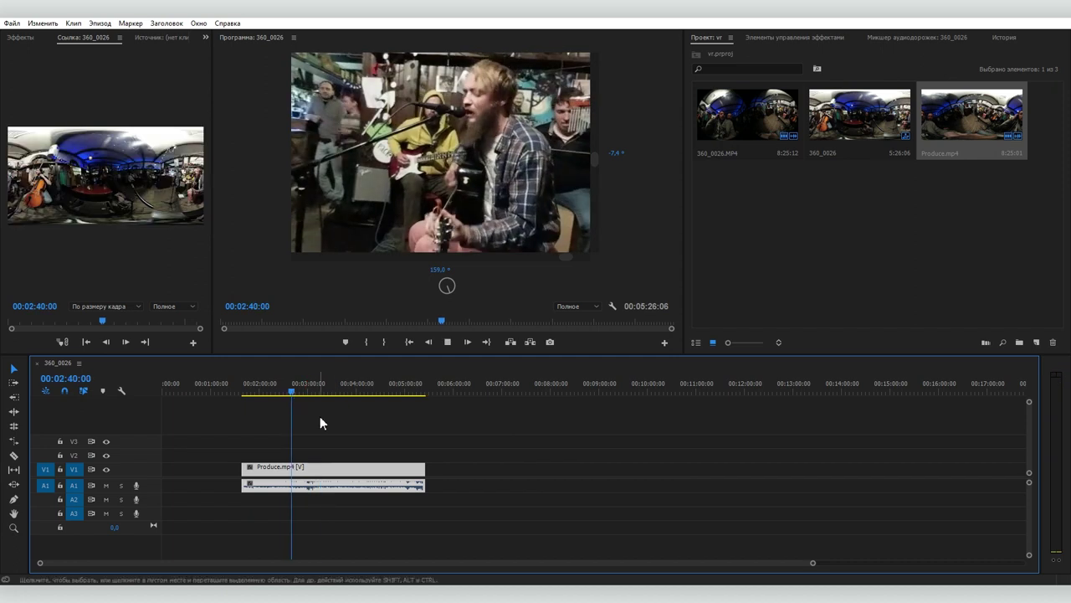
pyautogui.click(308, 390)
pyautogui.moveTo(243, 466)
pyautogui.mouseDown()
pyautogui.moveTo(314, 456)
pyautogui.moveTo(308, 467)
pyautogui.mouseUp()
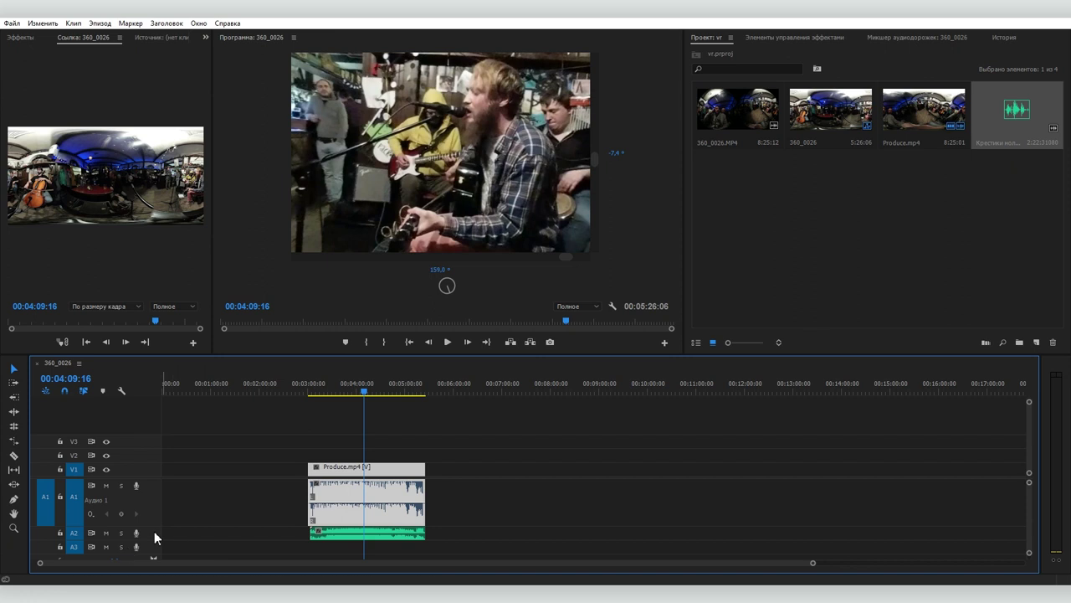
# - Import the music file and lay it on A2 aligned with the concert clip
pyautogui.press('=')
pyautogui.press('=')
pyautogui.moveTo(495, 508); pyautogui.dragTo(384, 514)
pyautogui.press('=')
pyautogui.press('=')
pyautogui.press('=')
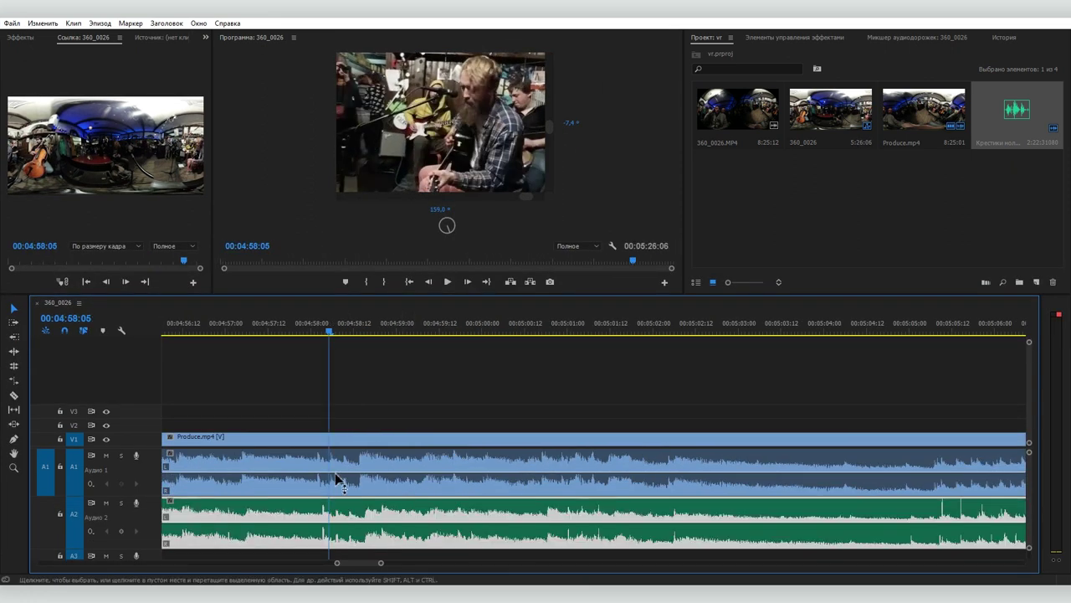
pyautogui.press('\\')
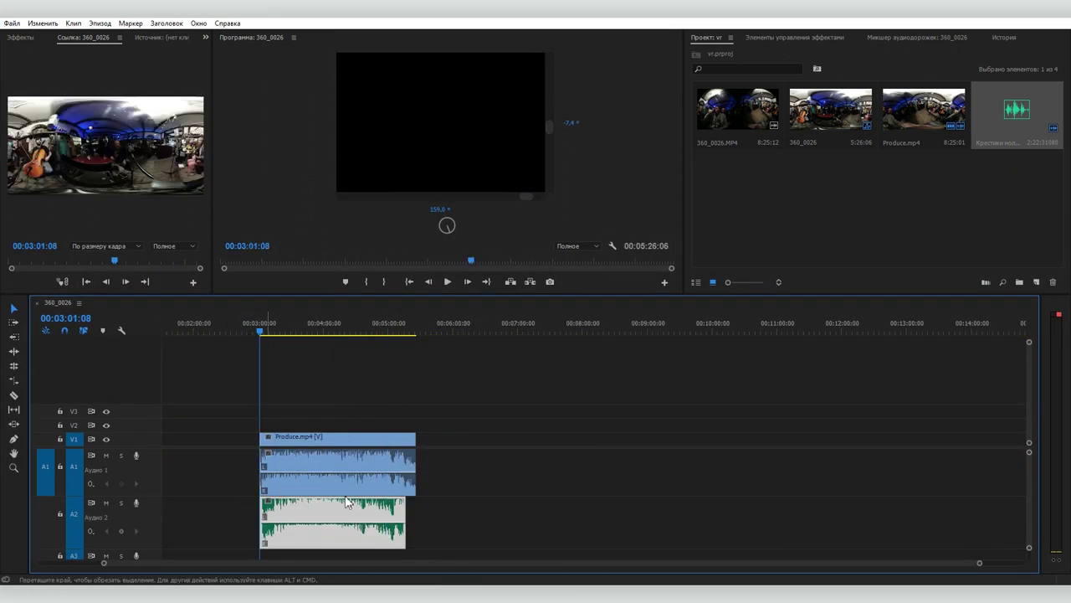
pyautogui.click(333, 444)
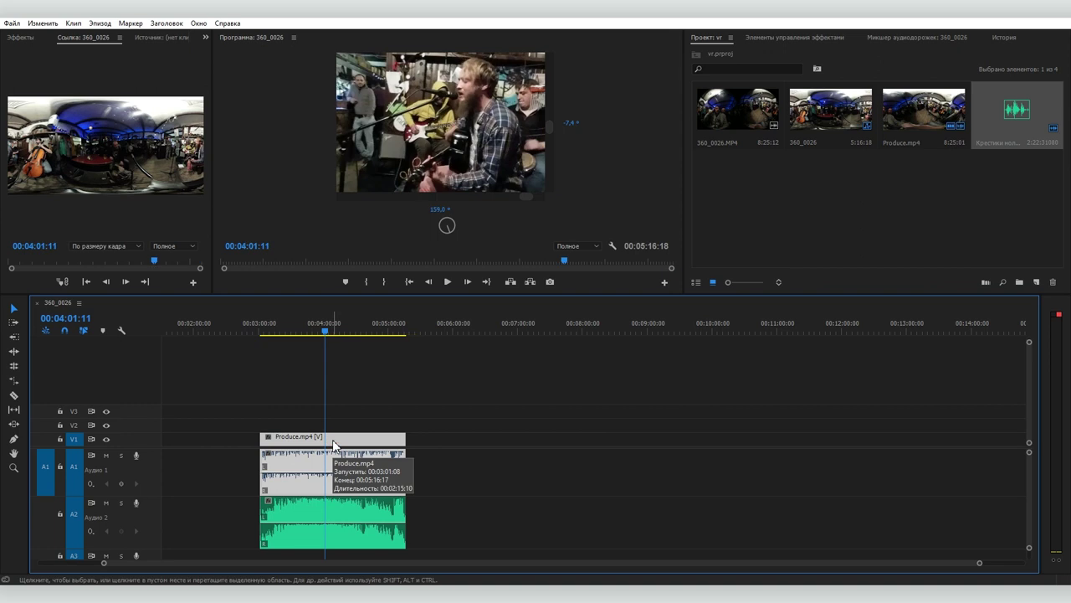
pyautogui.click(20, 38)
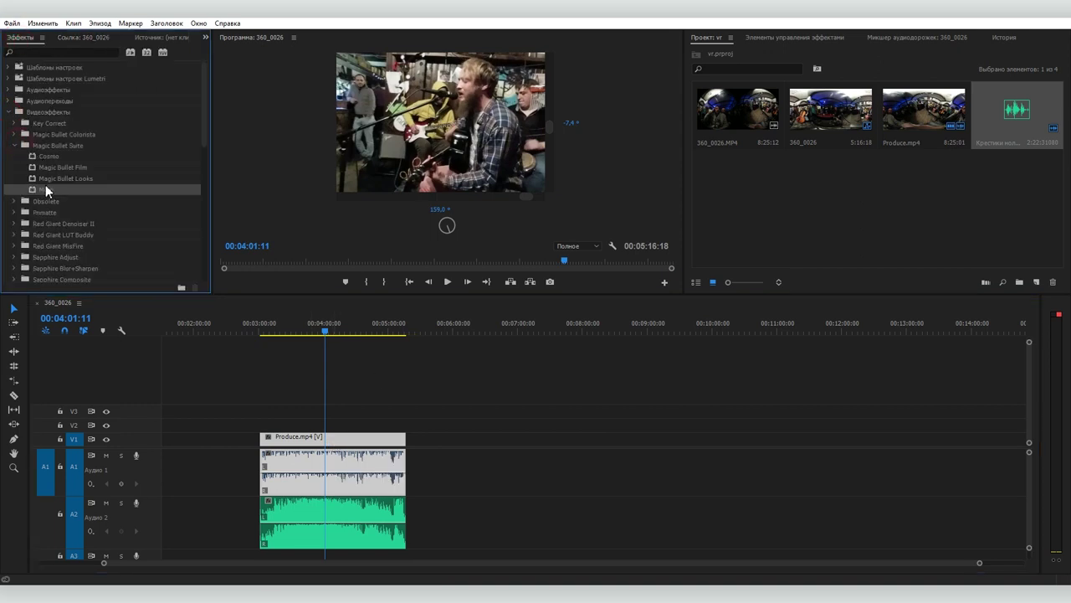
# - Create a new title reading БЕЛОВОДЬЕ on V2 above the concert clip
pyautogui.moveTo(478, 295); pyautogui.dragTo(478, 374)
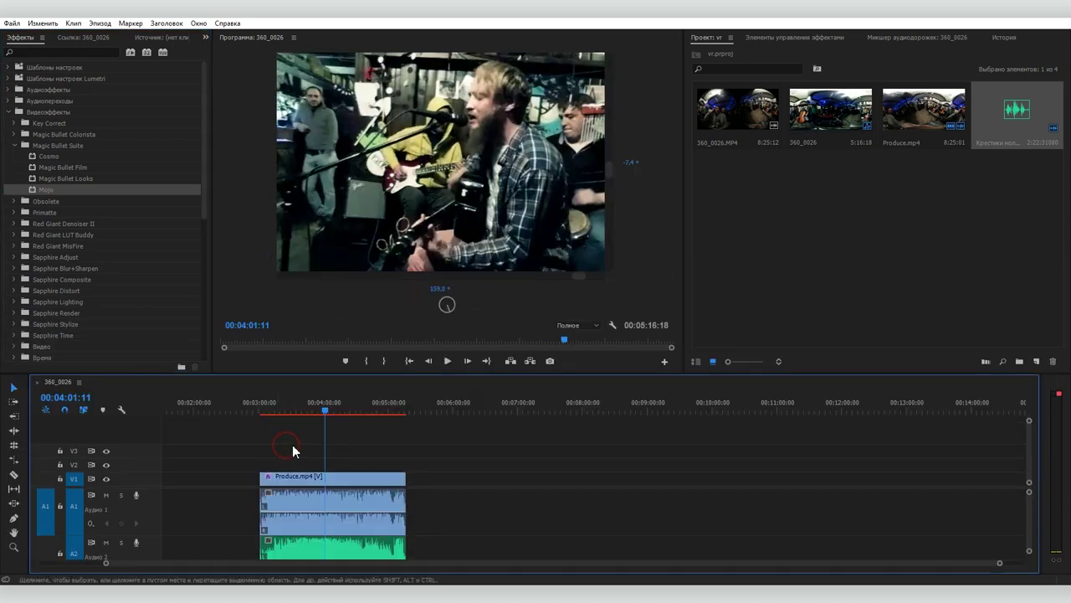
pyautogui.click(1037, 360)
pyautogui.click(955, 439)
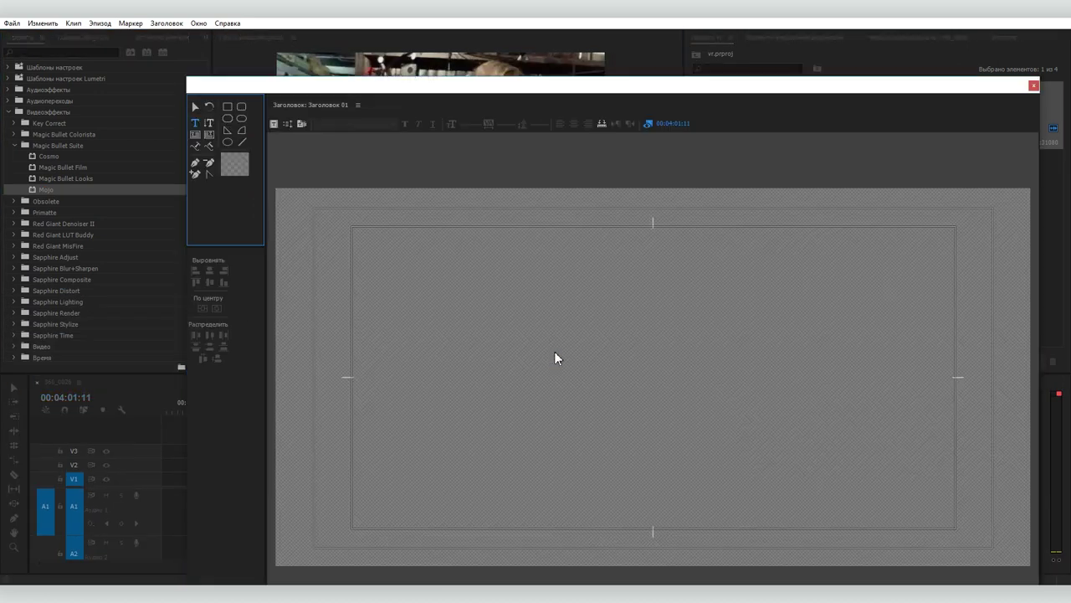
pyautogui.write('БЕЛОВОДЬЕ')
pyautogui.click(932, 210)
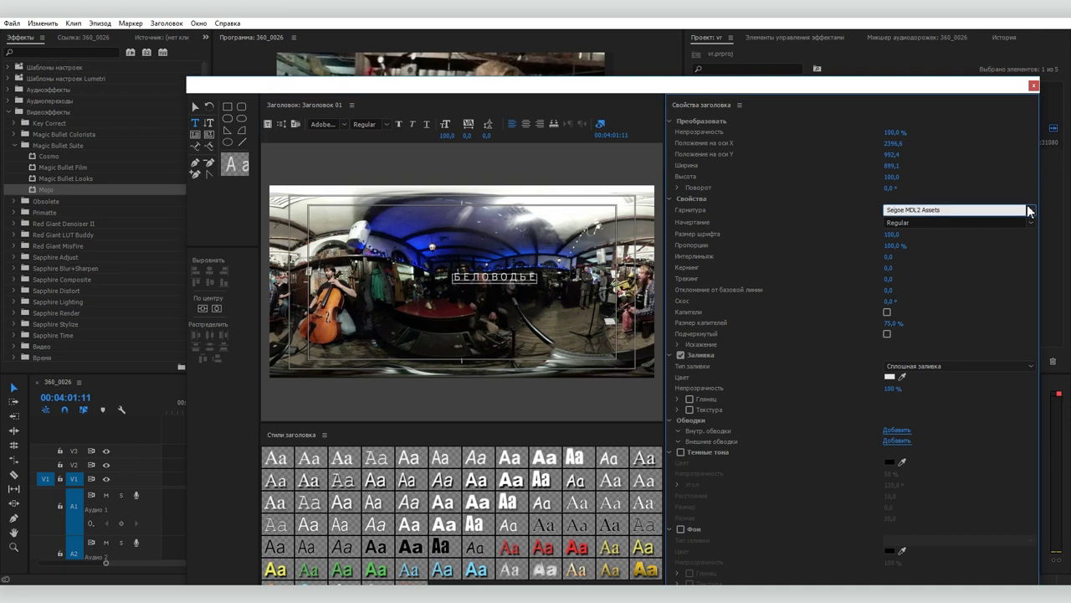
pyautogui.click(1034, 85)
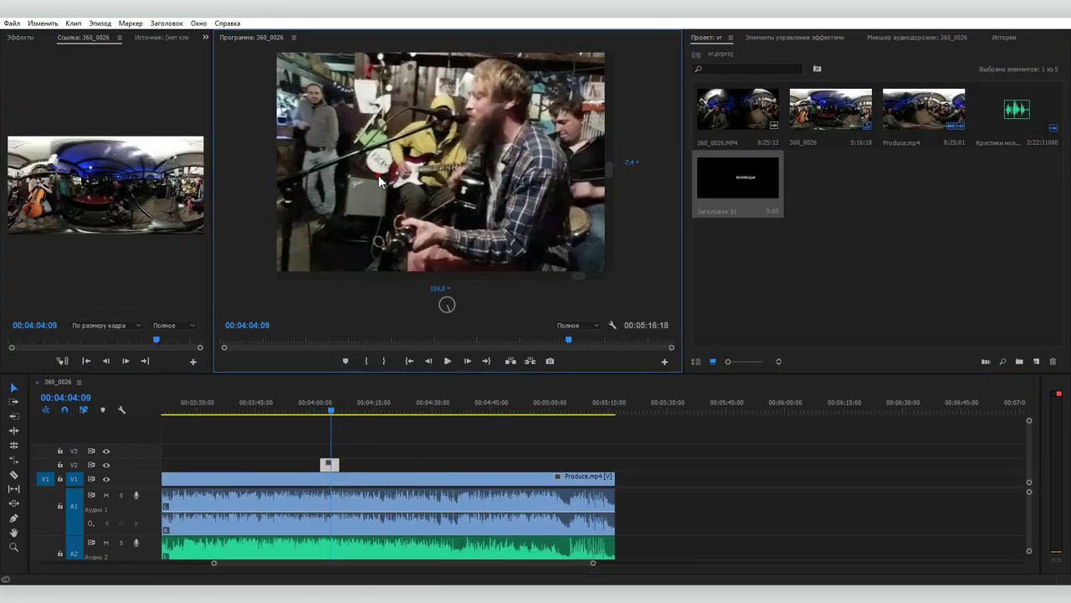
# - Set the БЕЛОВОДЬЕ title's Position to about 3115, 1251, lower and right over the band
pyautogui.moveTo(577, 196)
pyautogui.mouseDown()
pyautogui.moveTo(263, 187)
pyautogui.moveTo(492, 194)
pyautogui.mouseUp()
pyautogui.click(332, 464)
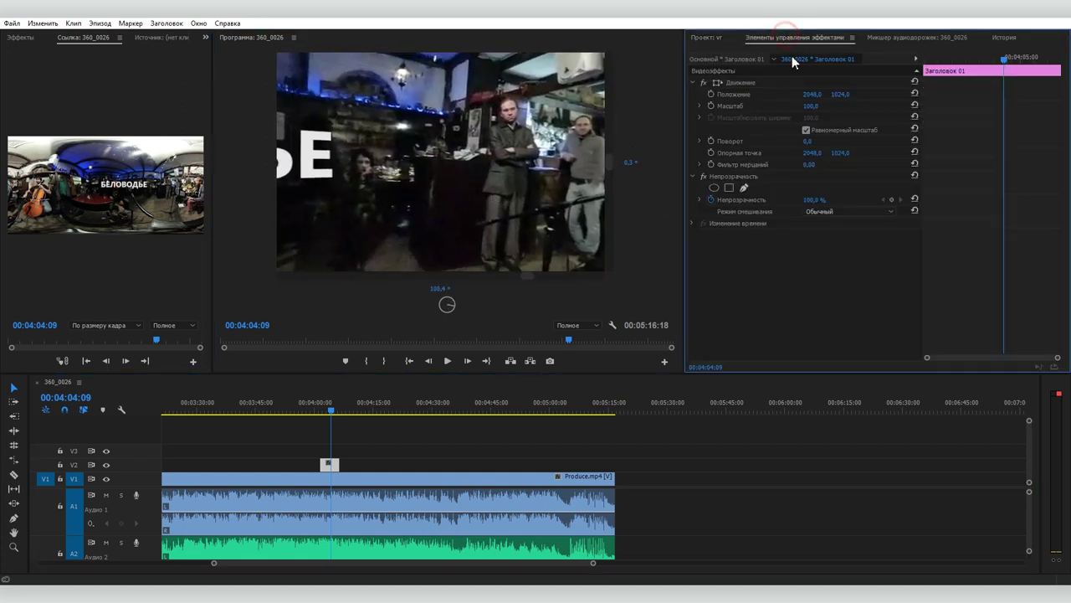
pyautogui.moveTo(812, 93); pyautogui.dragTo(838, 98)
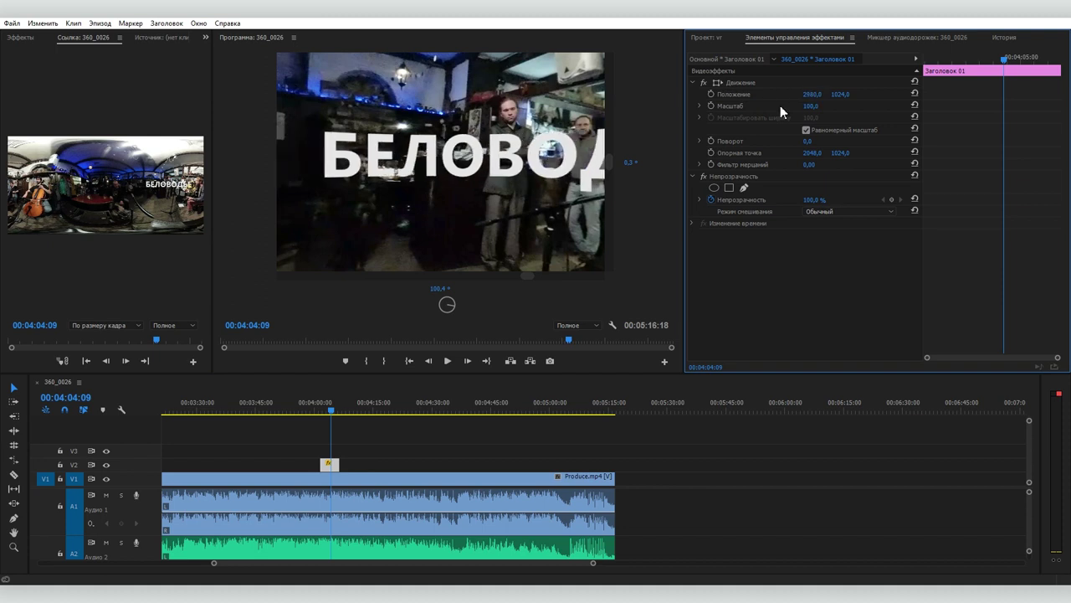
pyautogui.moveTo(269, 187); pyautogui.dragTo(553, 192)
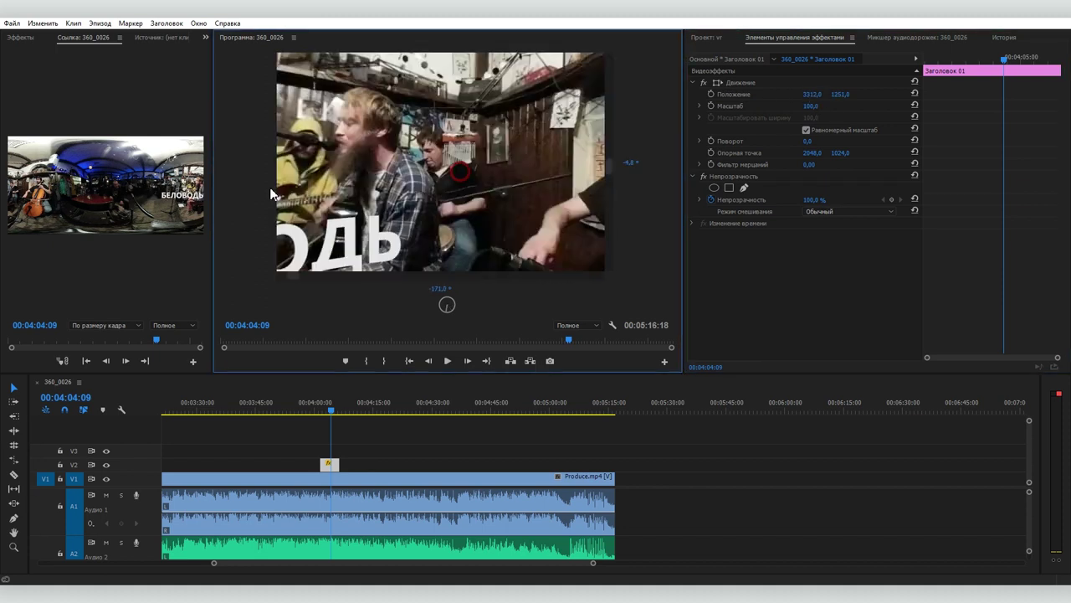
pyautogui.moveTo(426, 163); pyautogui.dragTo(578, 160)
# - Apply Смещение from Искажение to Produce.mp4 and shift its centre to about 176, 970
pyautogui.click(394, 481)
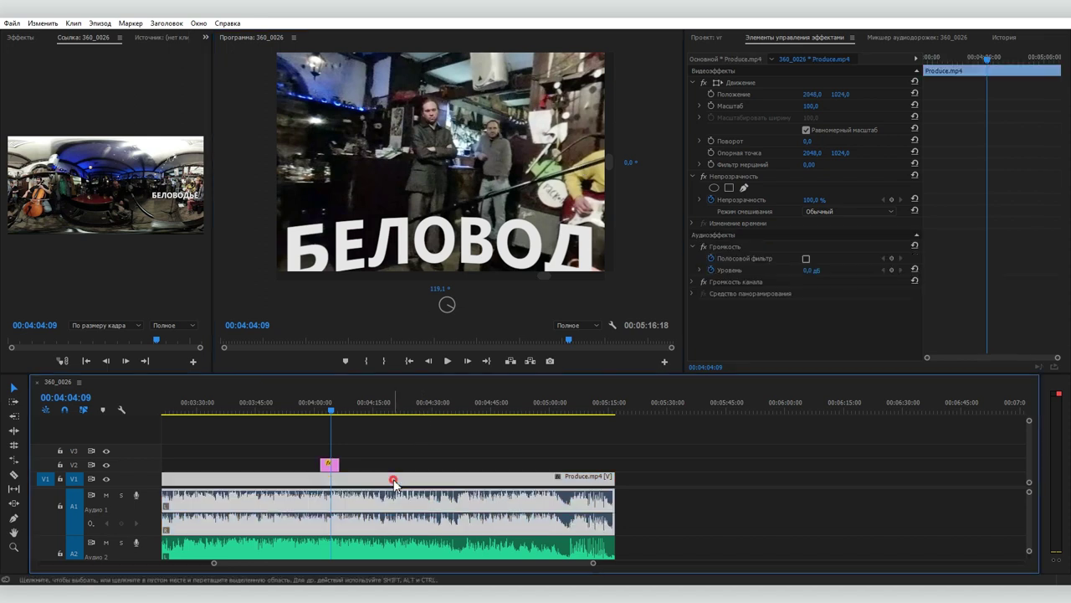
pyautogui.click(20, 37)
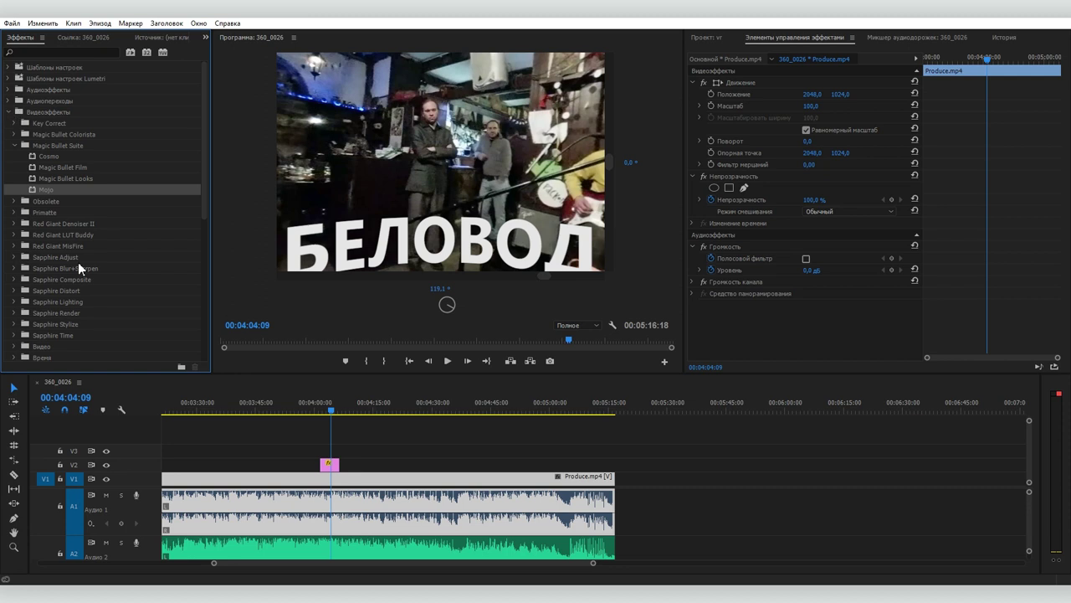
pyautogui.scroll(-5, 79, 264)
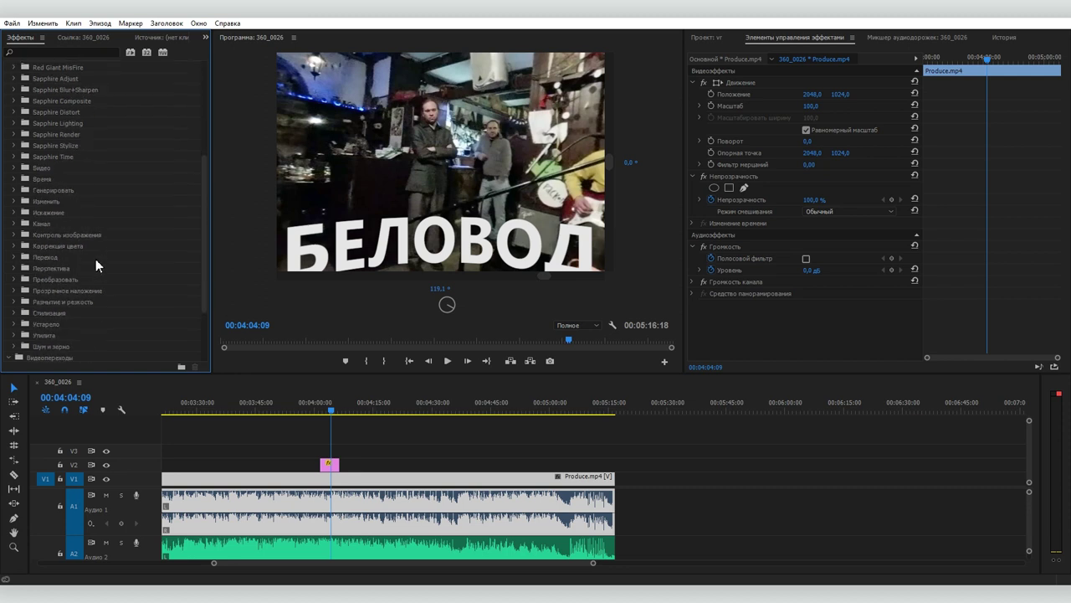
pyautogui.click(13, 213)
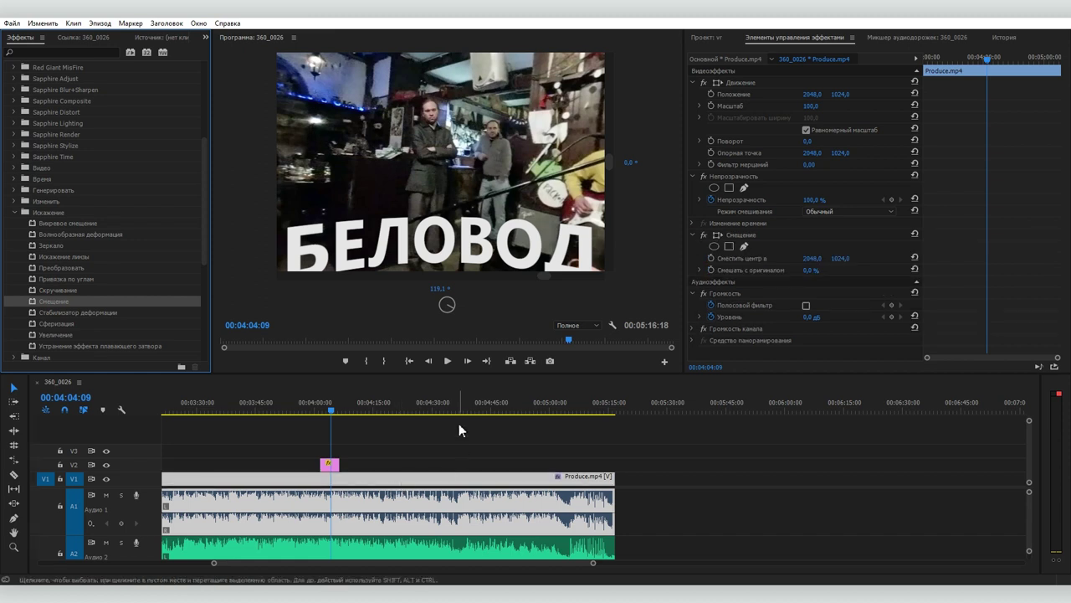
pyautogui.moveTo(450, 316); pyautogui.dragTo(439, 282)
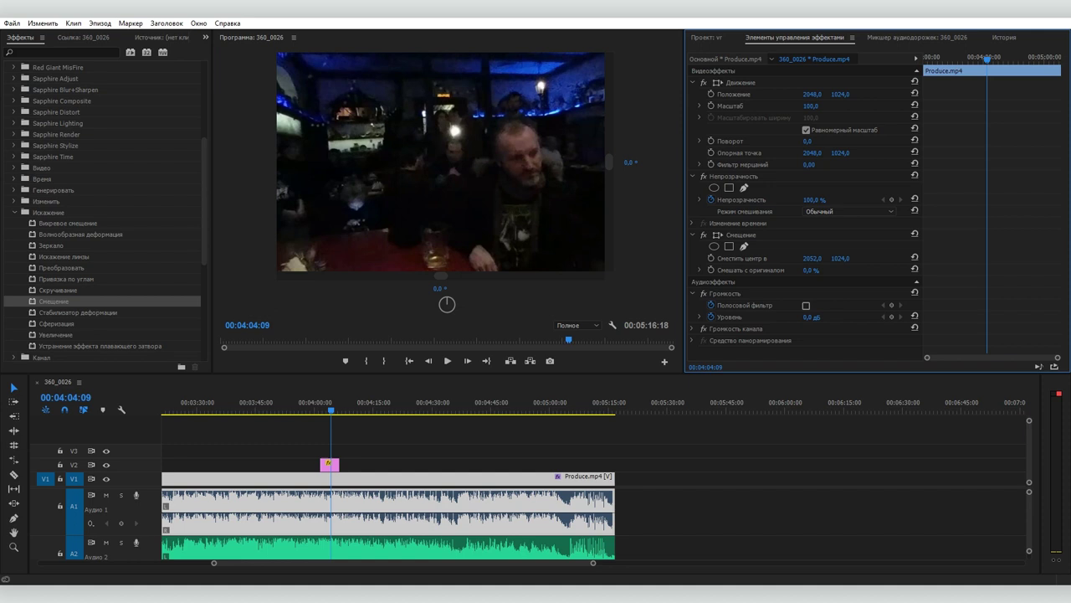
pyautogui.moveTo(810, 258); pyautogui.dragTo(753, 258)
pyautogui.moveTo(823, 261); pyautogui.dragTo(829, 261)
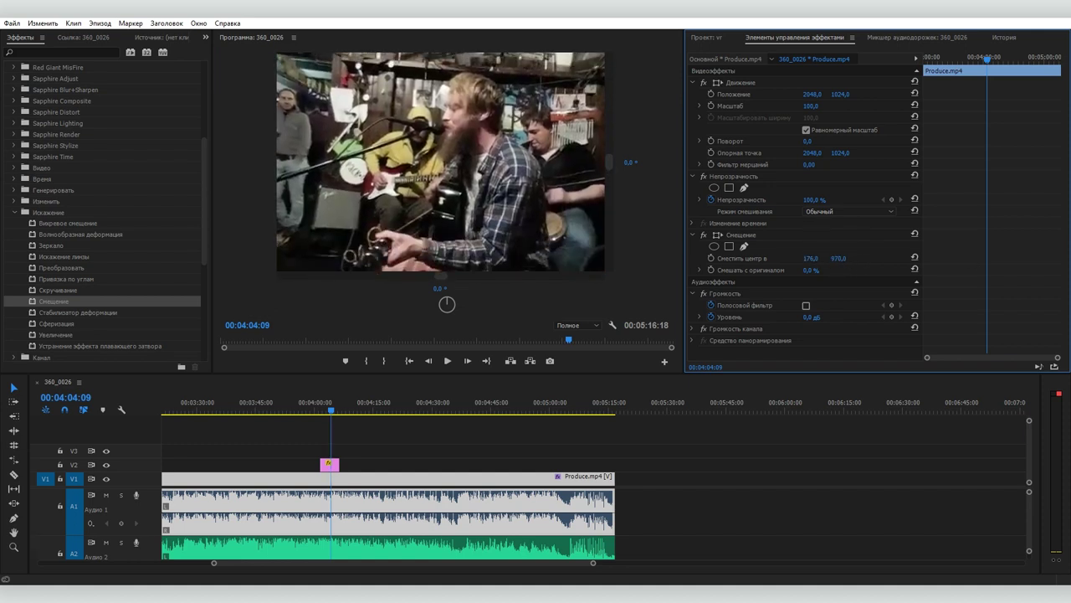
# - Zoom out the timeline and mark In and Out points at the clip's start and end
pyautogui.click(387, 544)
pyautogui.press('-')
pyautogui.press('-')
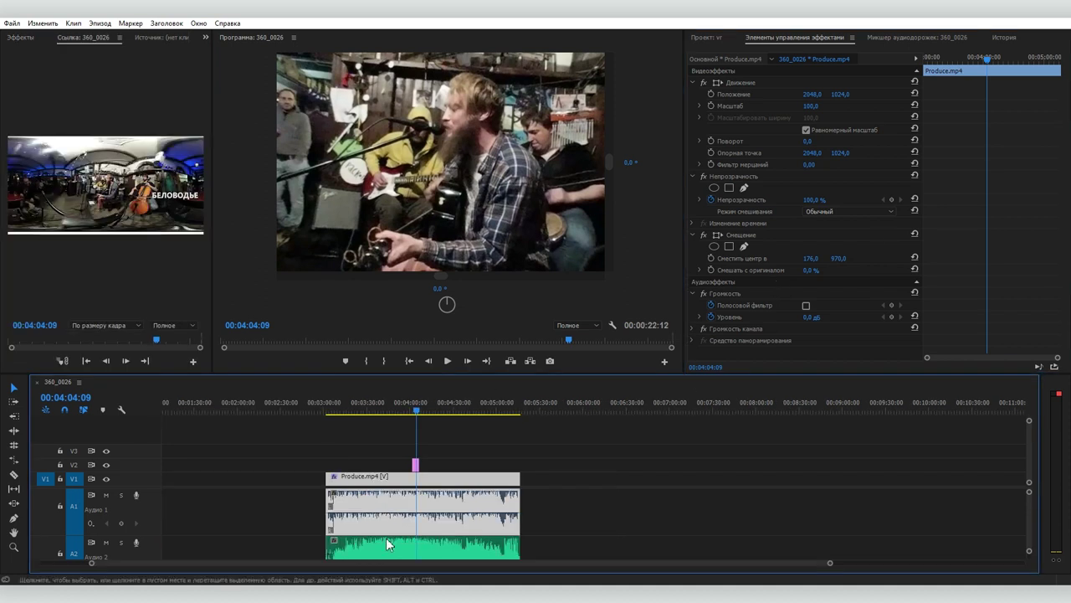
pyautogui.click(328, 411)
pyautogui.press('i')
pyautogui.press('Down')
pyautogui.press('o')
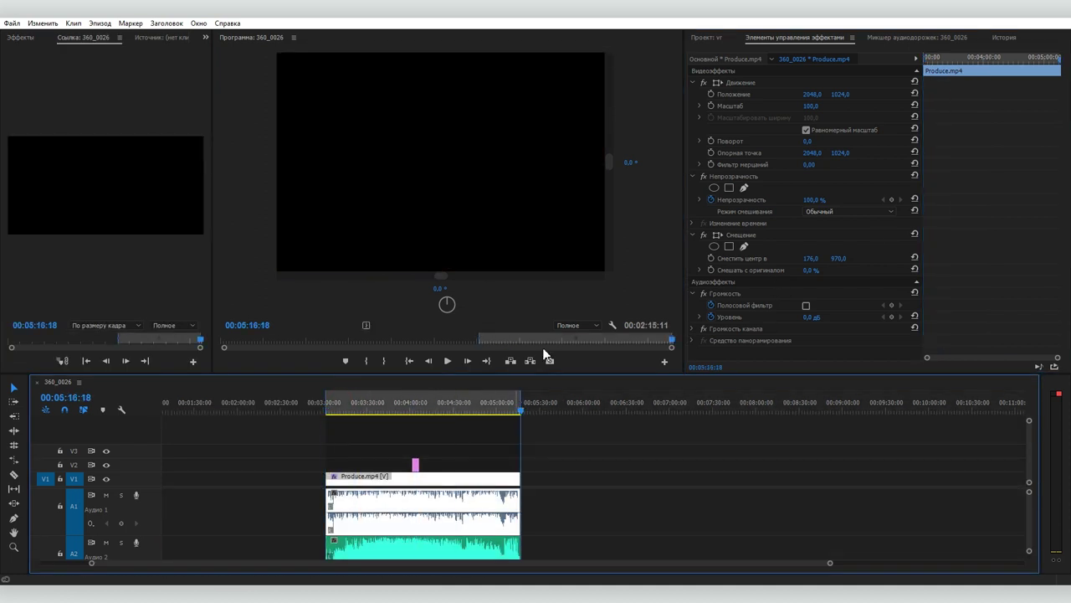
# - Open Export Media with H.264 format and the source-matching high-bitrate preset
pyautogui.click(11, 24)
pyautogui.moveTo(157, 338)
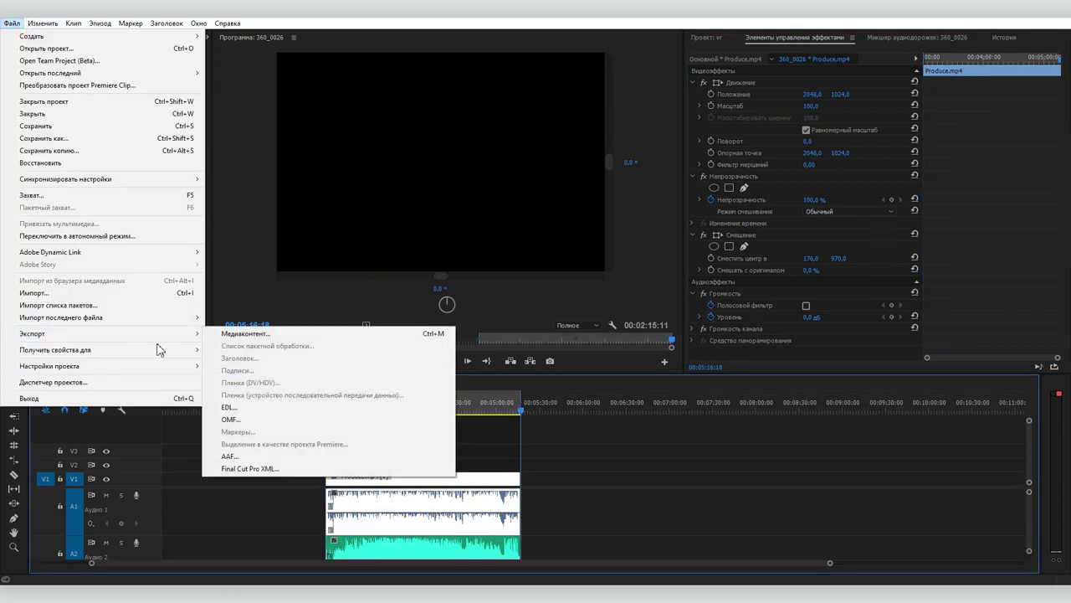
pyautogui.click(270, 335)
pyautogui.click(713, 110)
pyautogui.click(713, 112)
pyautogui.click(713, 127)
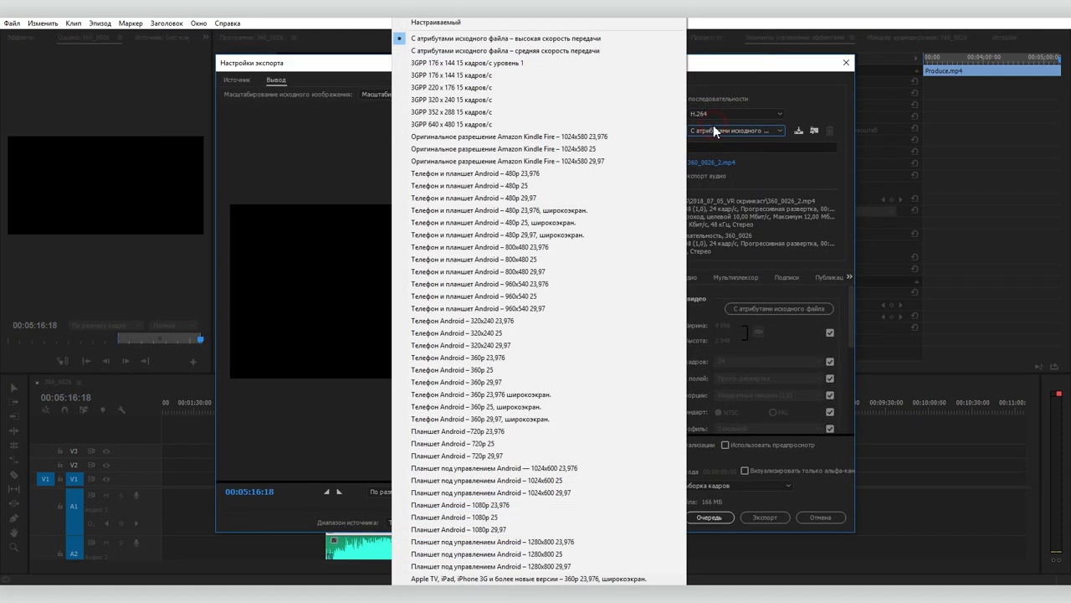
pyautogui.click(533, 40)
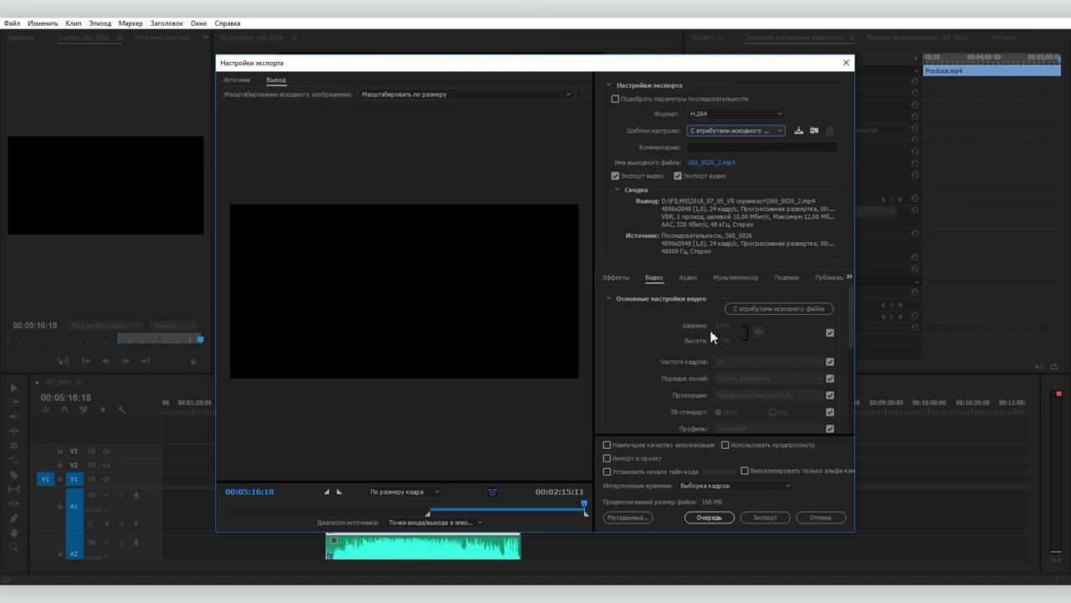
# - Tick Видео — VR and start encoding the MP4
pyautogui.scroll(-5, 712, 336)
pyautogui.click(613, 400)
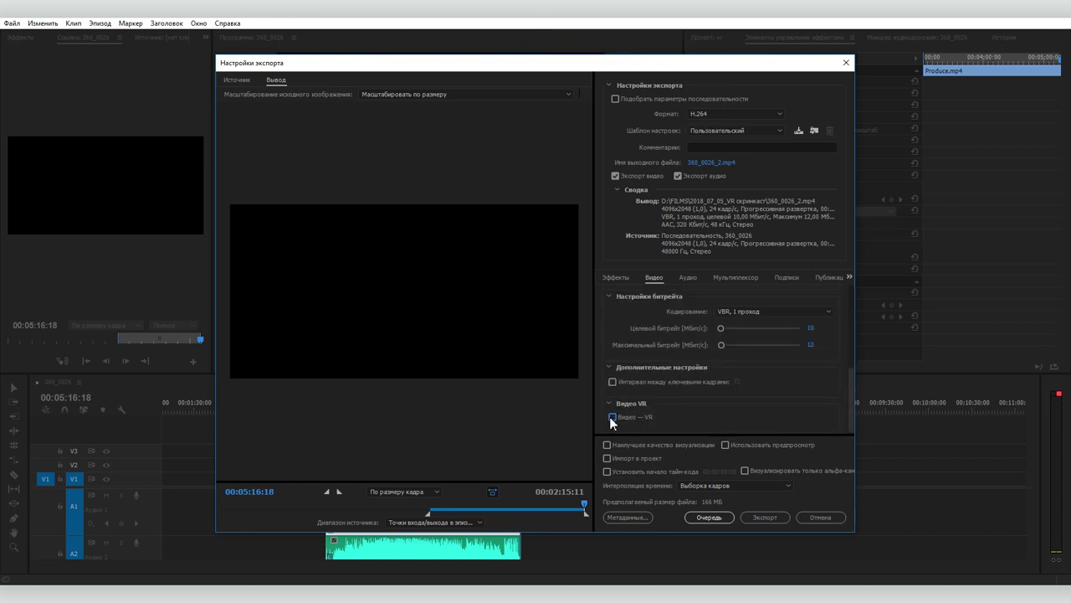
pyautogui.click(752, 517)
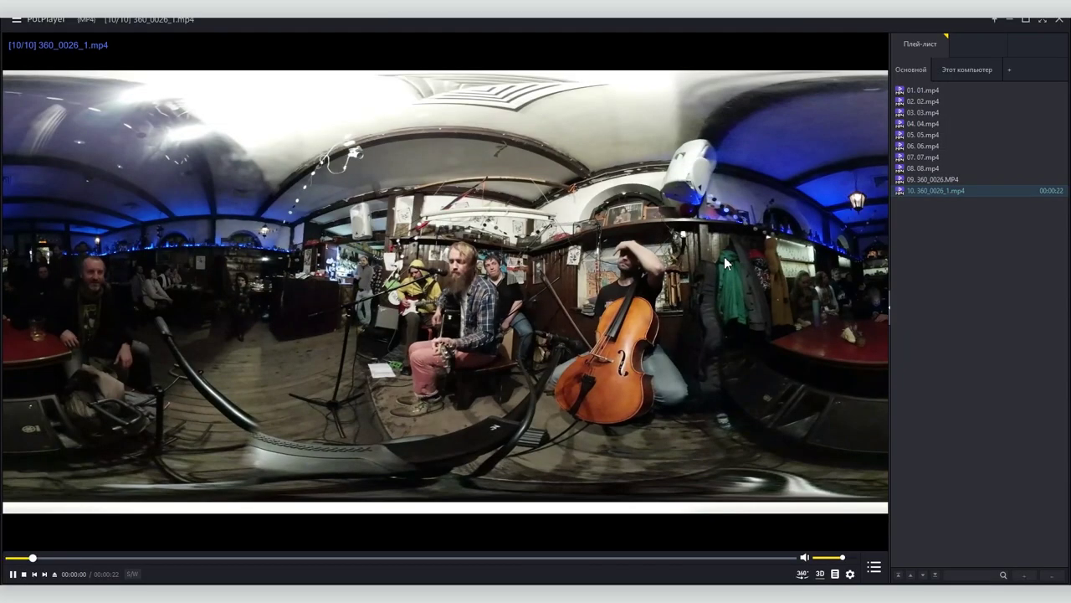
# - Switch PotPlayer to 360° multi-view and pan from the bearded guitarist to the cellist
pyautogui.rightClick(395, 271)
pyautogui.moveTo(461, 359)
pyautogui.click(627, 282)
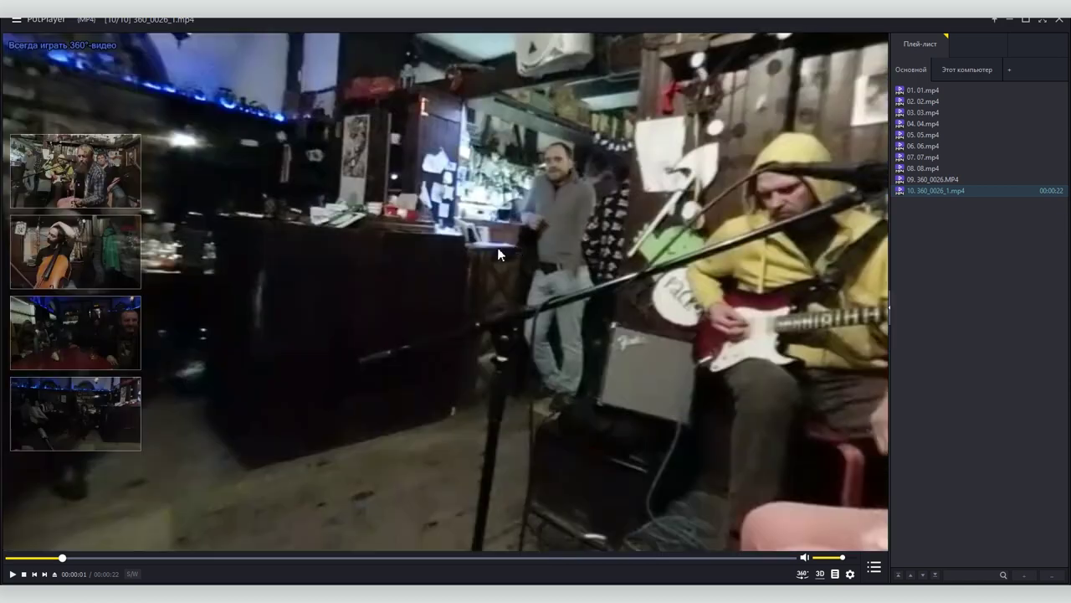
pyautogui.moveTo(614, 247)
pyautogui.mouseDown()
pyautogui.moveTo(488, 321)
pyautogui.moveTo(601, 326)
pyautogui.moveTo(583, 283)
pyautogui.mouseUp()
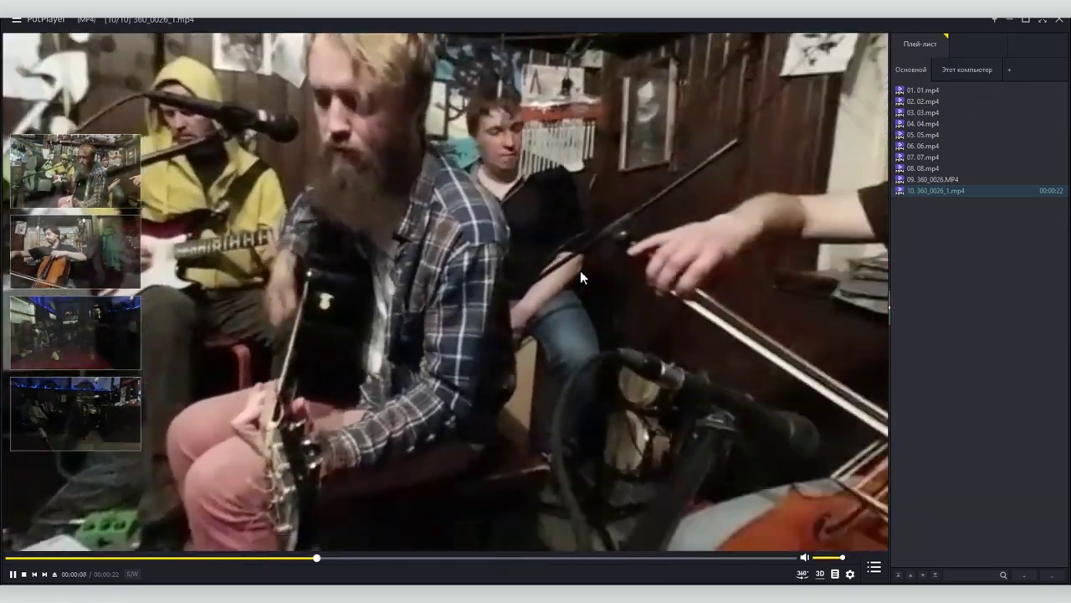
pyautogui.moveTo(583, 282); pyautogui.dragTo(414, 276)
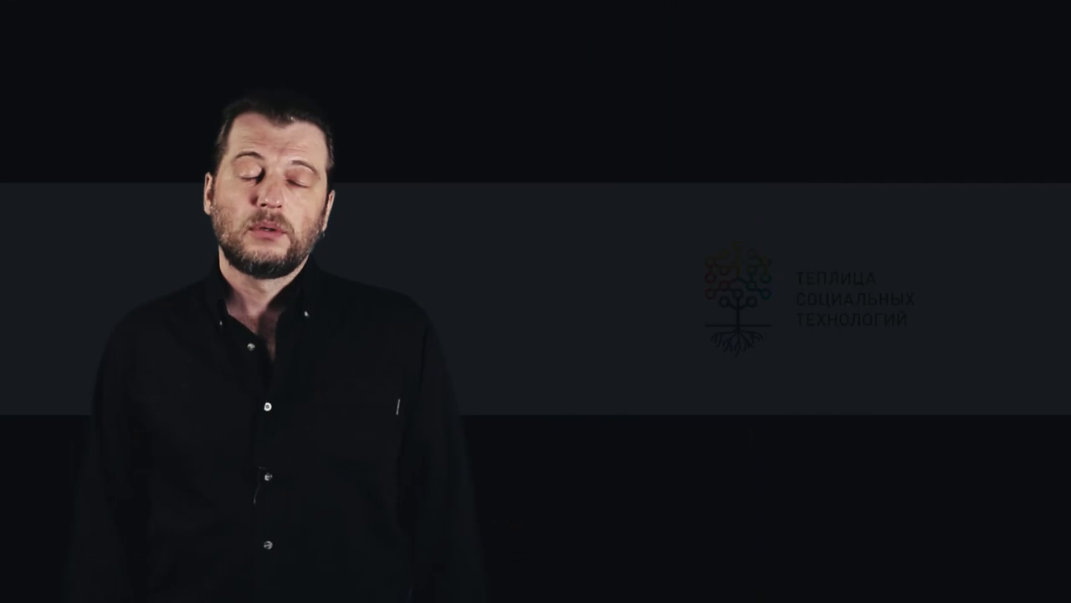